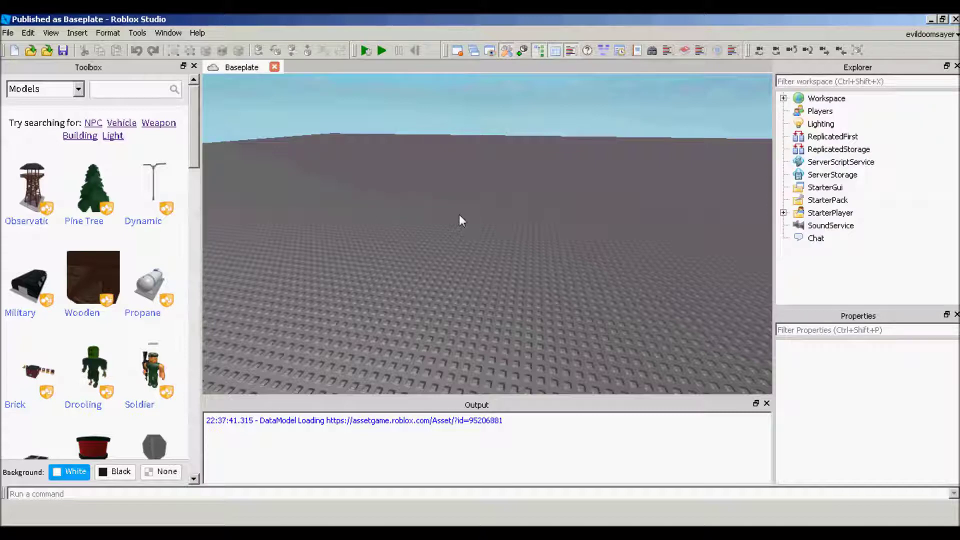
scroll(459, 214, "down", 5)
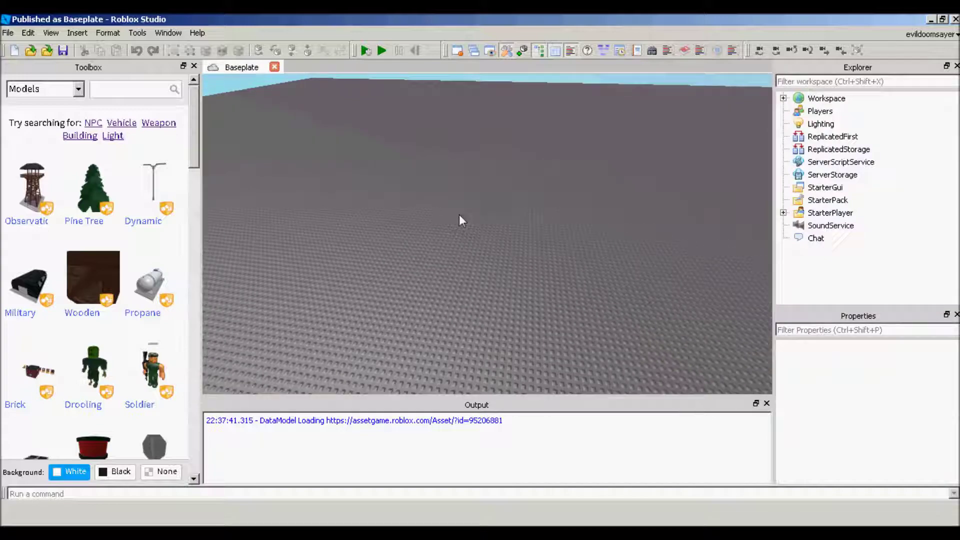
scroll(459, 221, "up", 5)
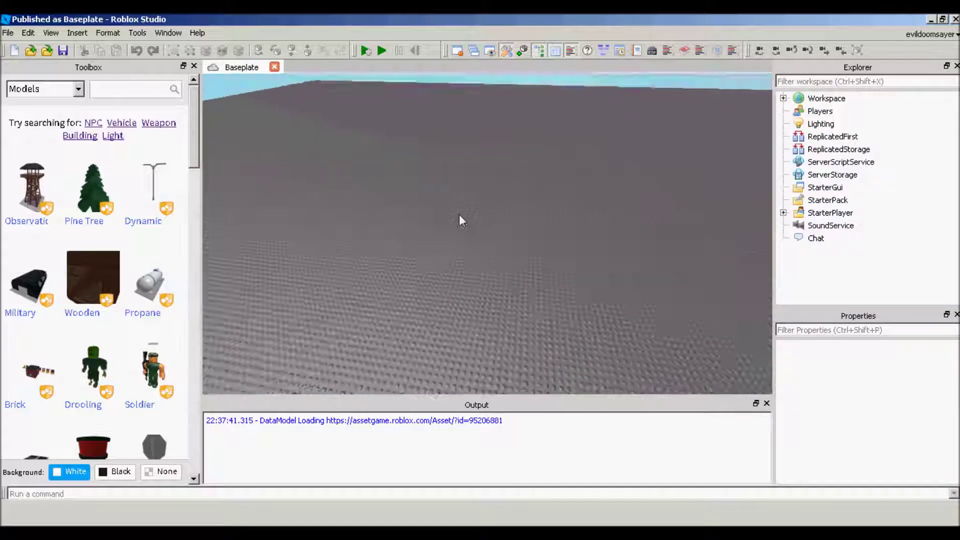
right_click_drag(459, 214, 459, 215)
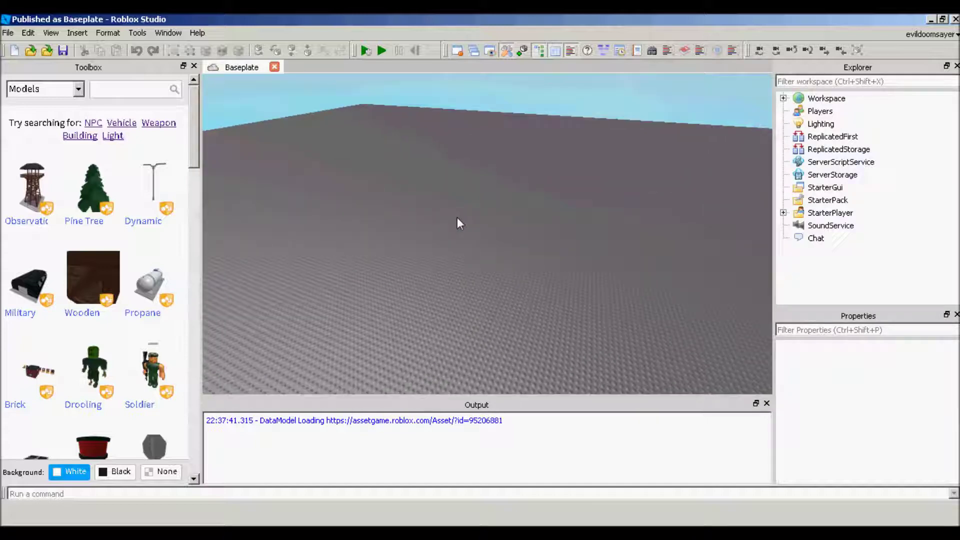
scroll(471, 272, "up", 3)
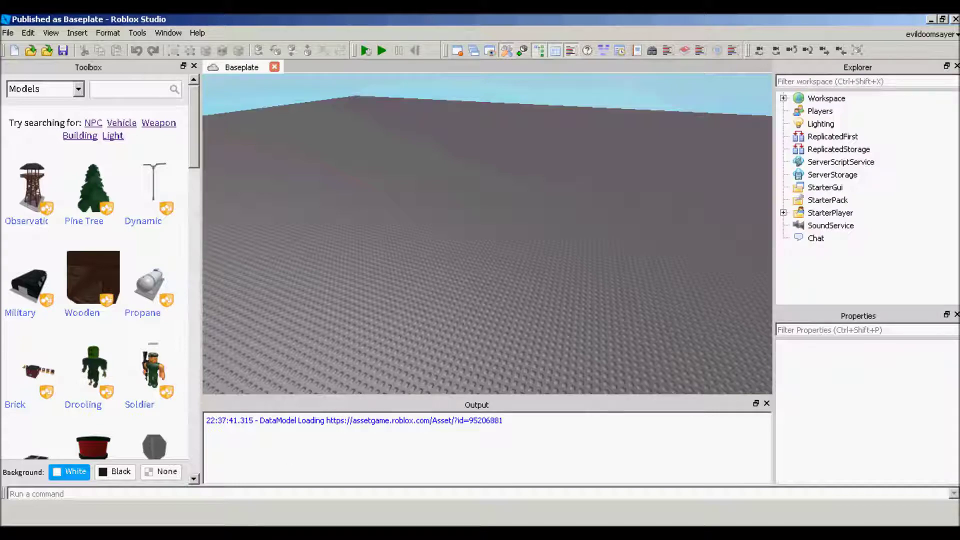
Switch to the web browser and start the 7-minute countdown on Google's timer page
left_click(300, 510)
left_click(305, 510)
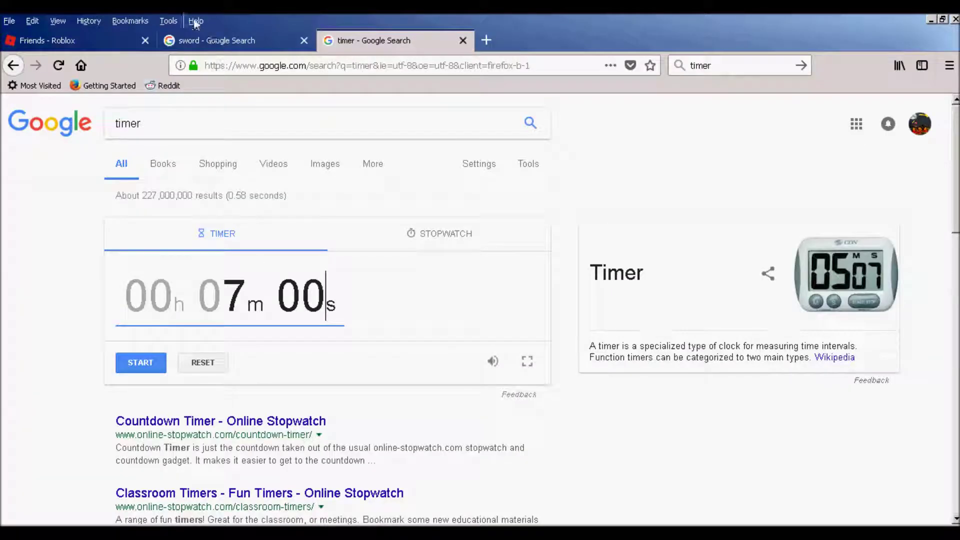
left_click(140, 362)
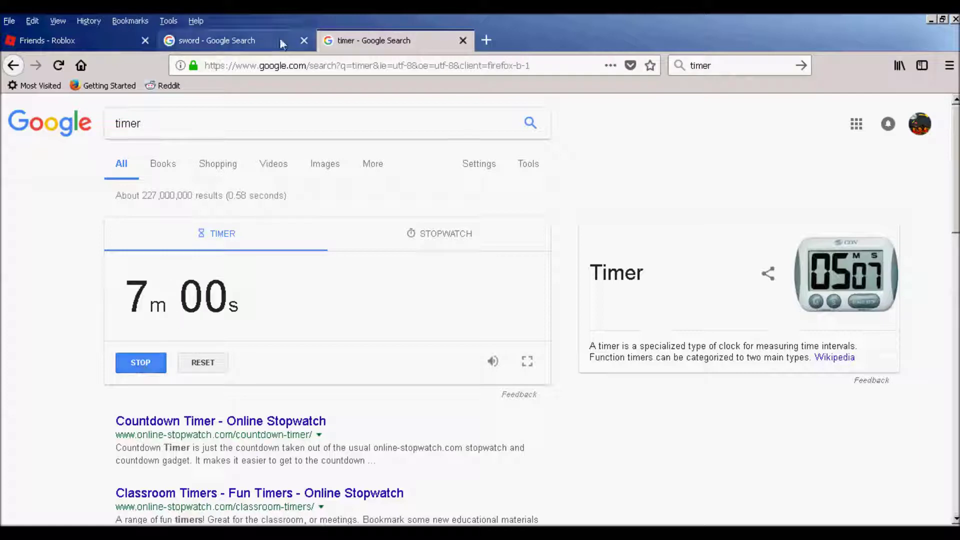
Browse the Google image results for "sword" to look for a reference design
left_click(242, 39)
scroll(440, 316, "up", 15)
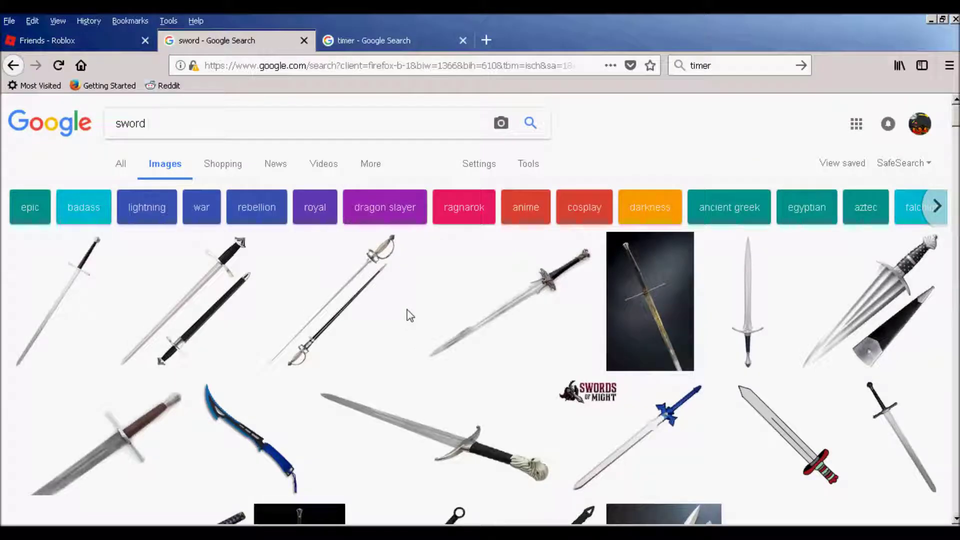
scroll(415, 302, "down", 1)
scroll(300, 230, "up", 1)
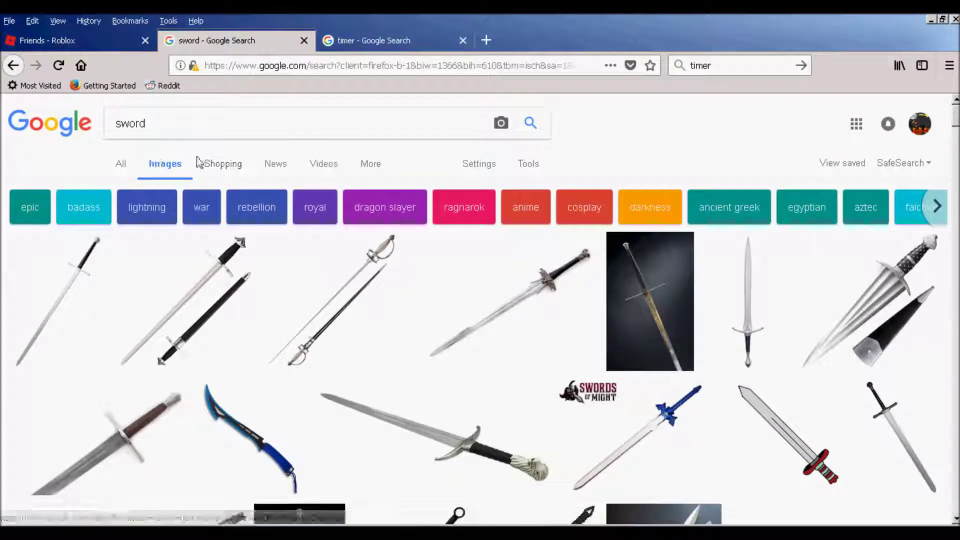
double_click(162, 123)
left_click(230, 122)
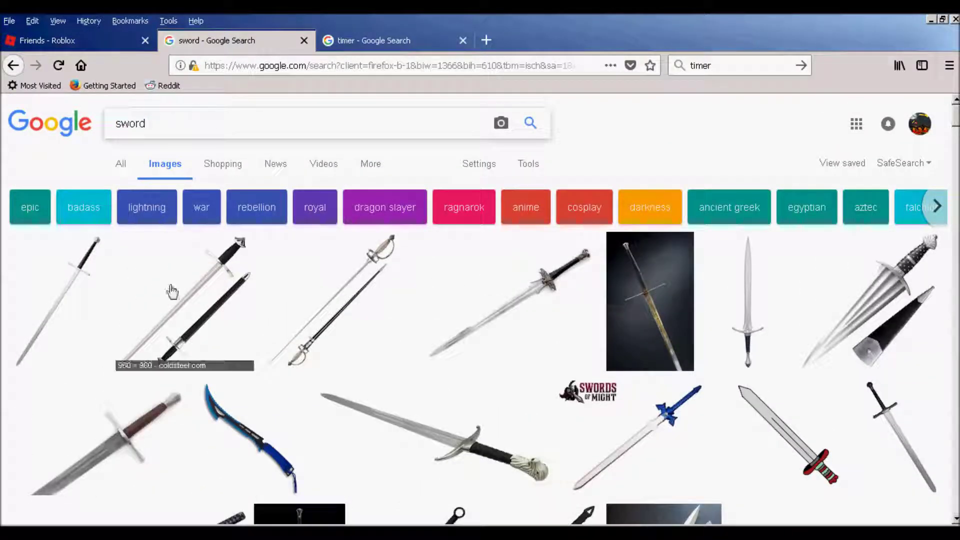
scroll(508, 399, "down", 5)
left_click(508, 399)
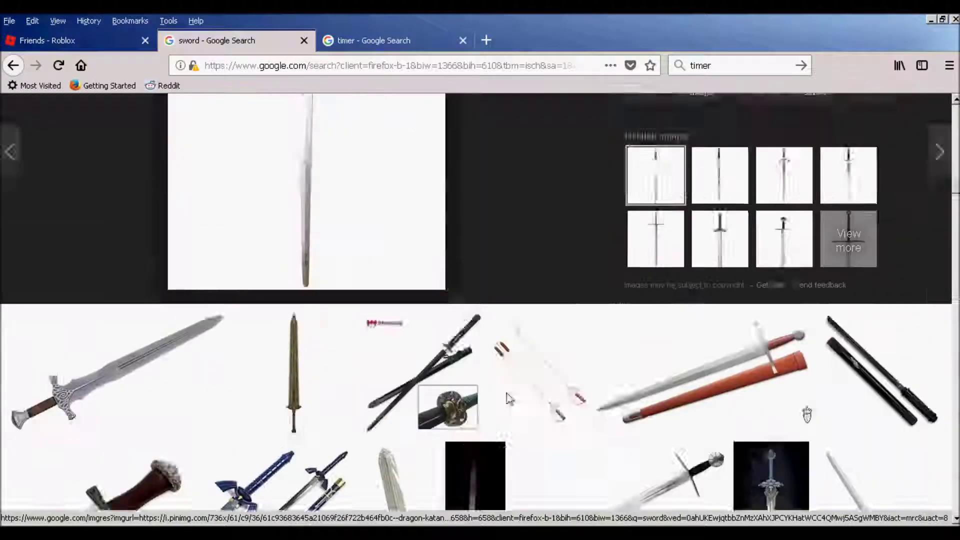
scroll(508, 404, "down", 5)
scroll(507, 404, "up", 10)
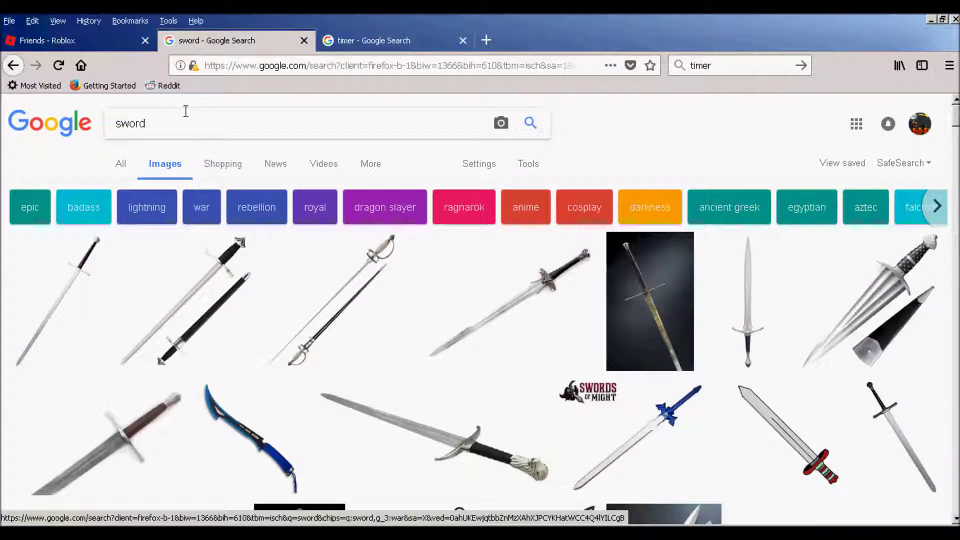
Search Google Images for "kirito sword" and open the picture of the black sword beside its sheath
double_click(185, 114)
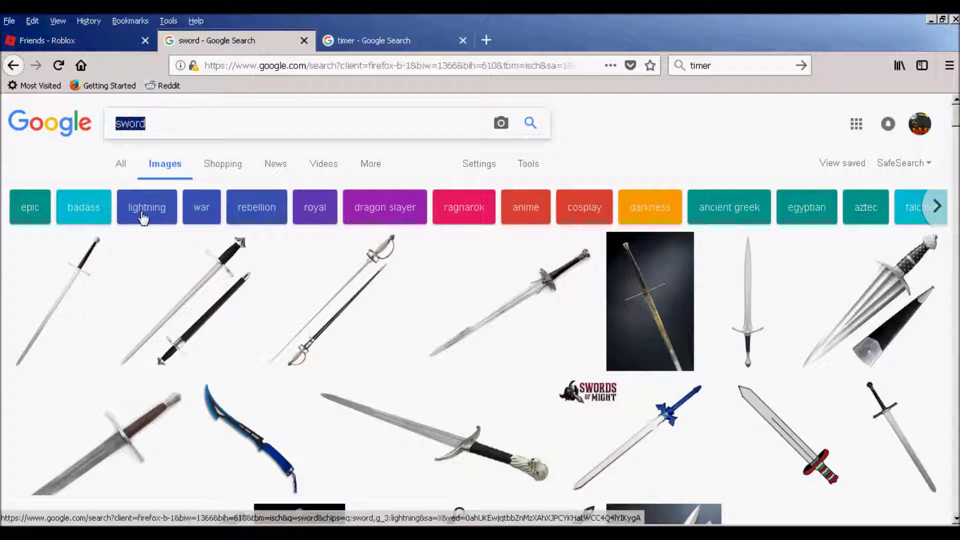
type("kirin")
key("BackSpace")
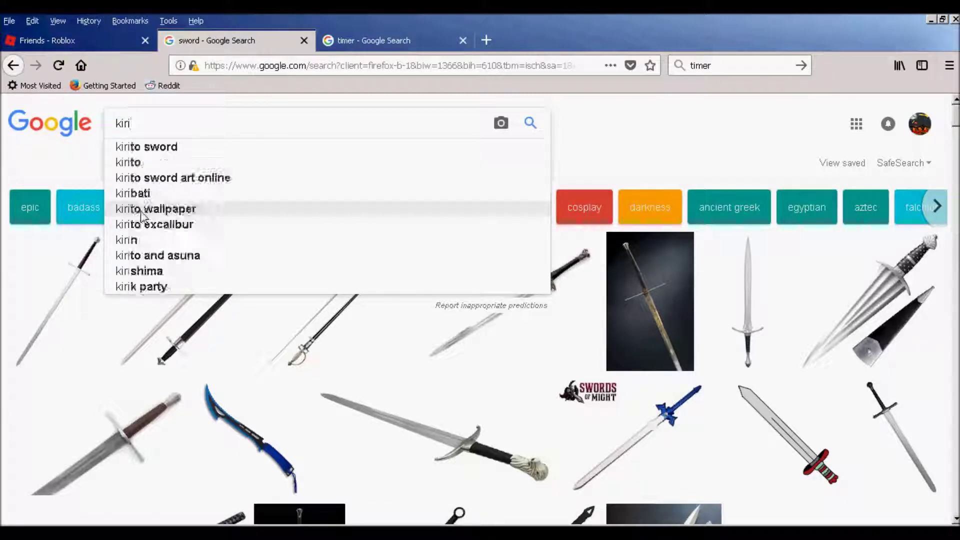
left_click(167, 146)
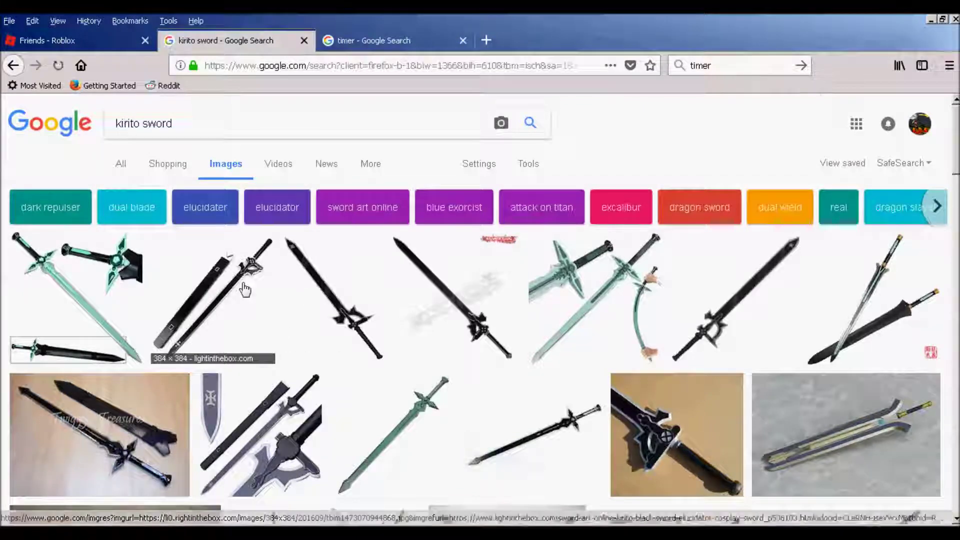
left_click(242, 286)
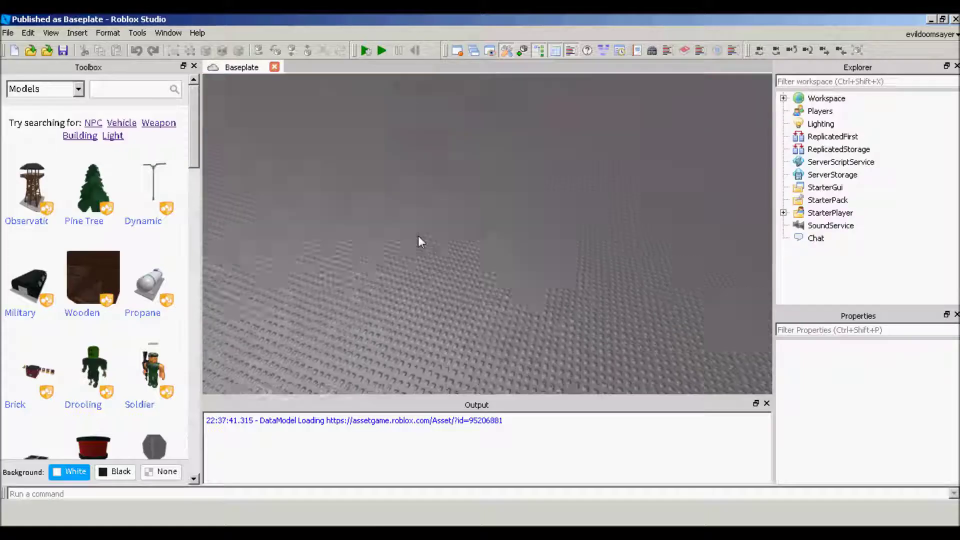
Return to Roblox Studio and insert a new part on the baseplate
scroll(418, 235, "up", 3)
right_click(416, 227)
left_click(343, 225)
scroll(392, 229, "down", 3)
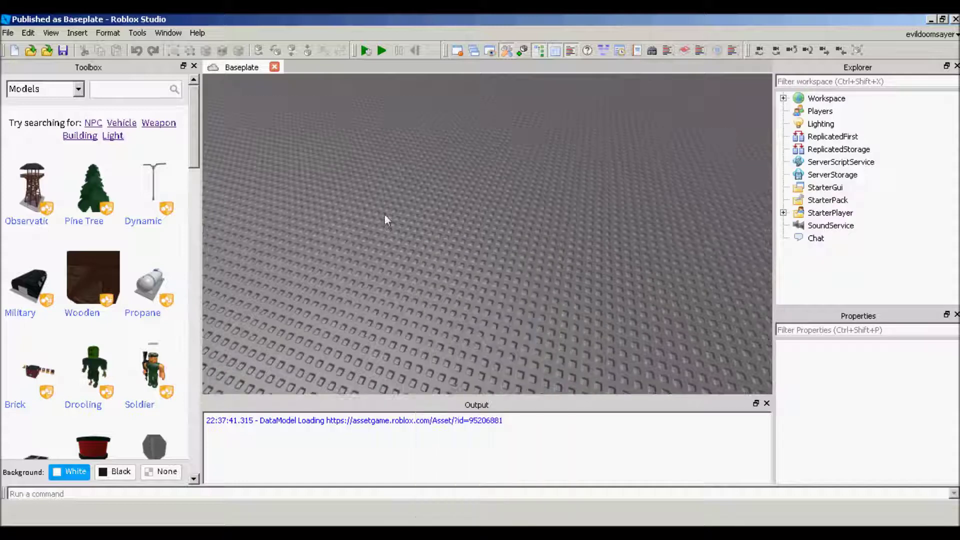
right_click(392, 230)
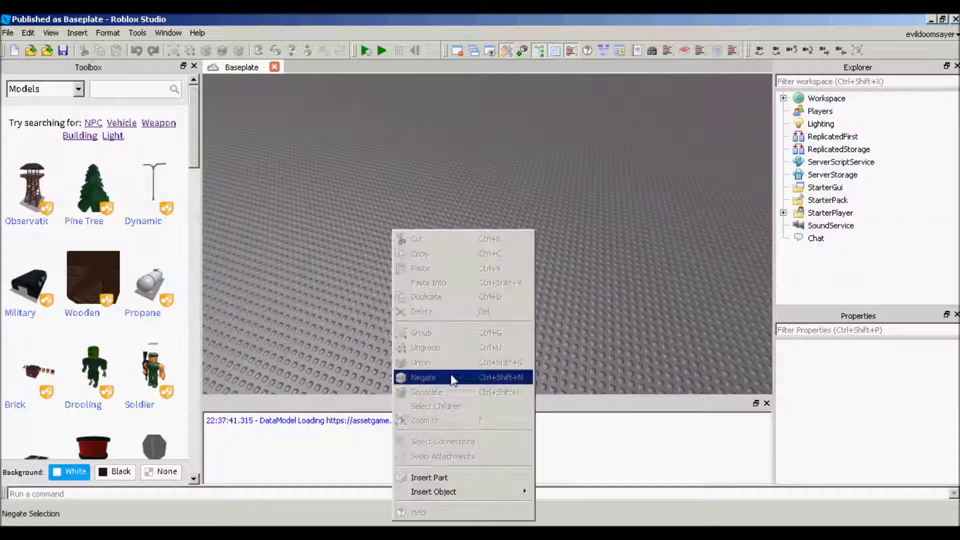
left_click(451, 477)
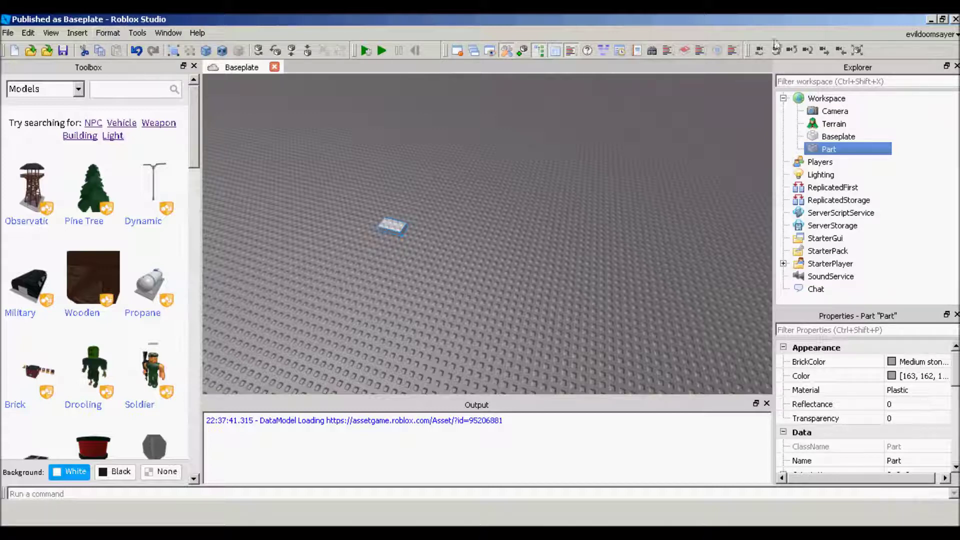
Show the Tools toolbar and relocate it directly after the playtest controls
right_click(883, 49)
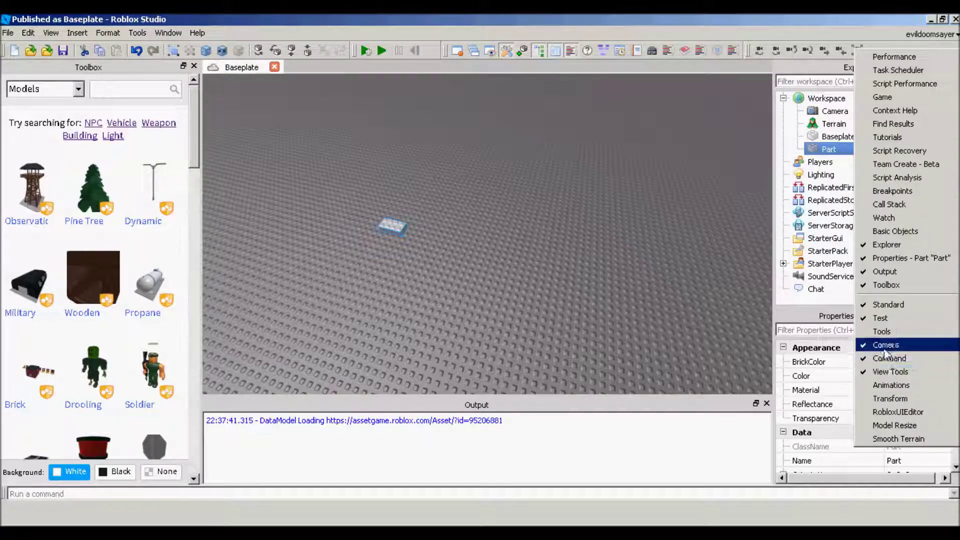
left_click(882, 331)
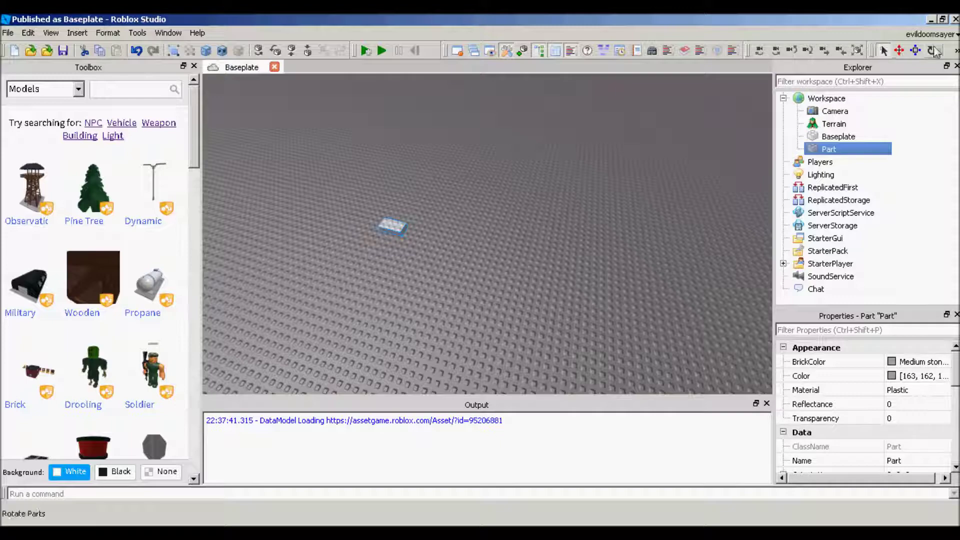
left_click_drag(869, 50, 455, 52)
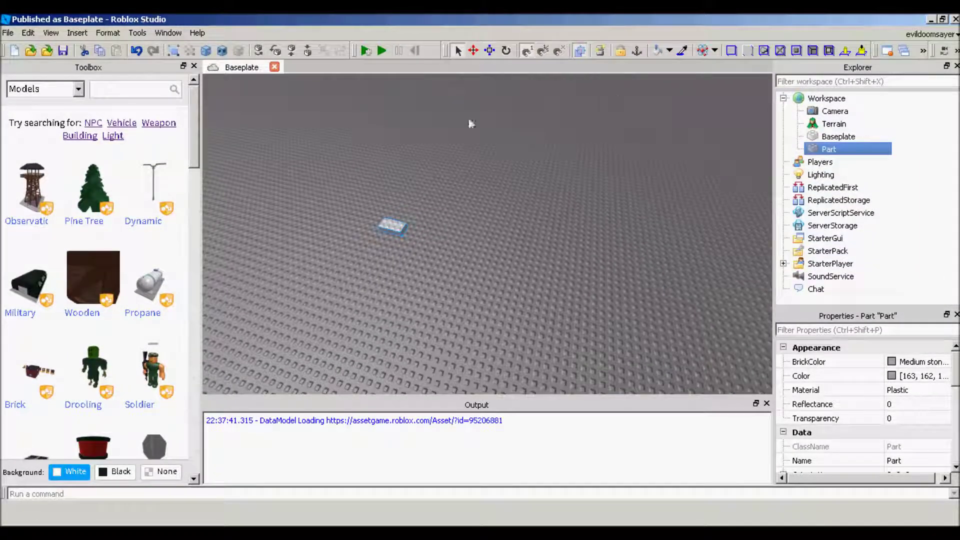
Reposition the part on the baseplate and scale it up into a large, tall rectangular block
left_click_drag(395, 210, 450, 256)
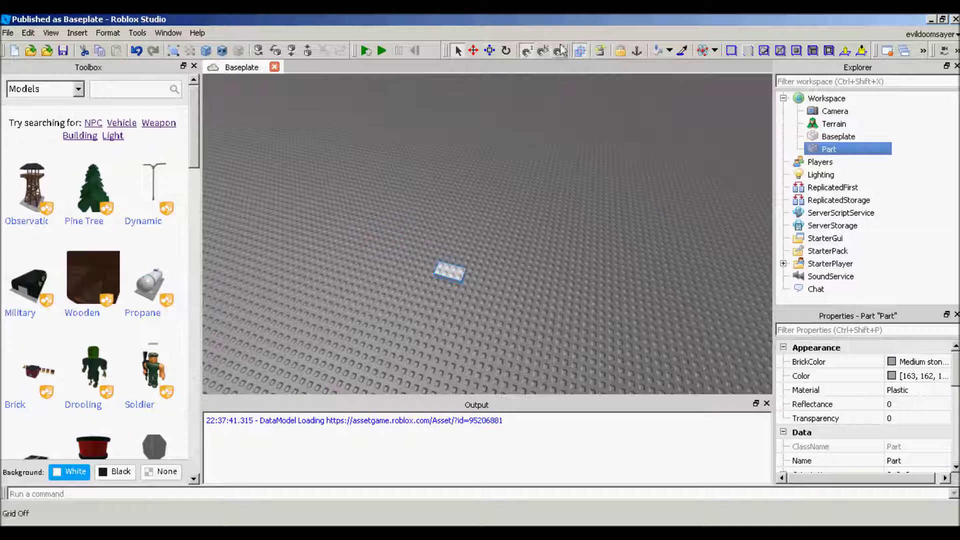
left_click(491, 51)
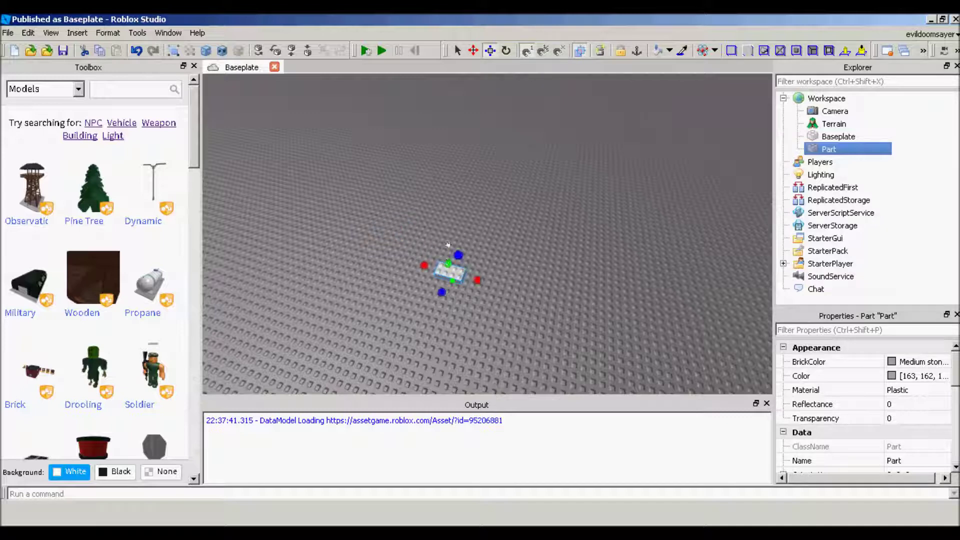
left_click_drag(454, 253, 498, 149)
left_click_drag(500, 213, 604, 61)
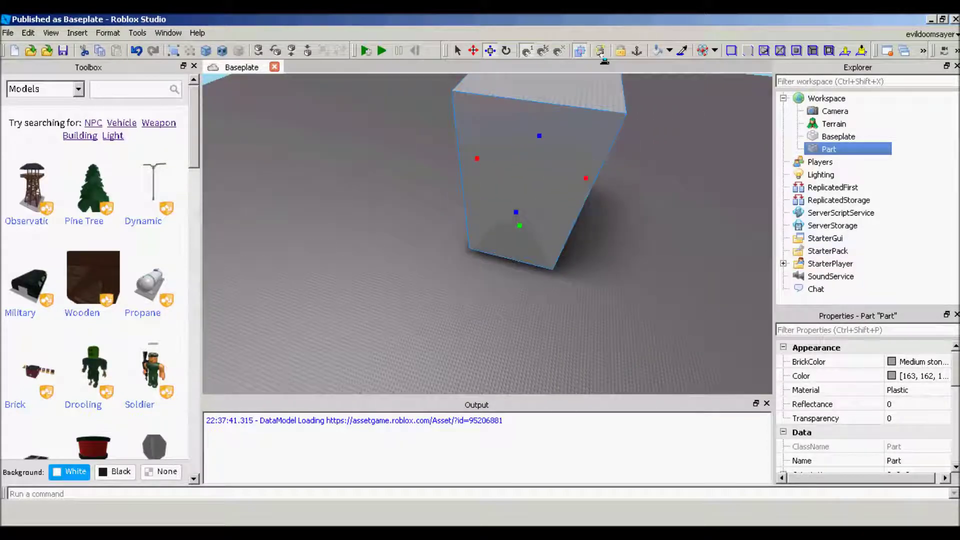
right_click_drag(627, 100, 494, 239)
left_click_drag(508, 238, 511, 222)
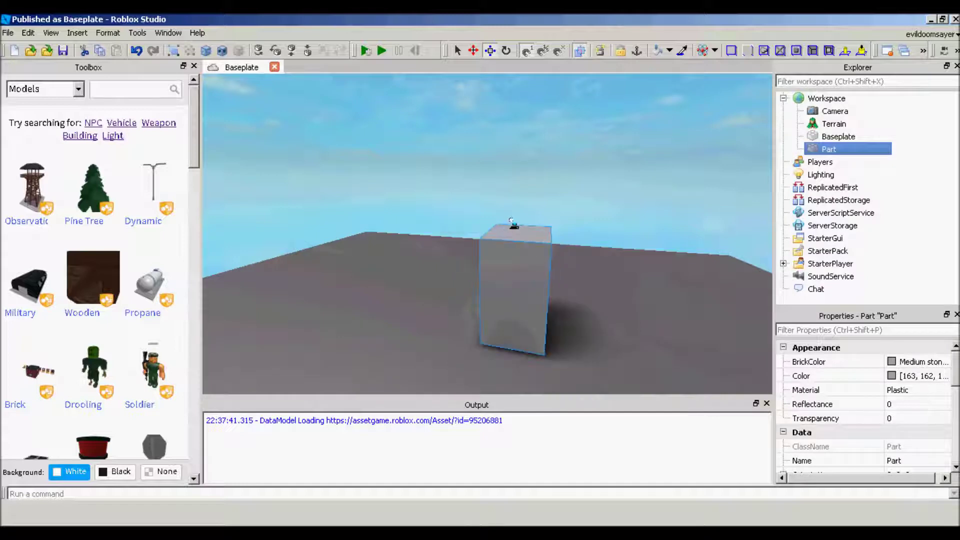
scroll(513, 222, "up", 2)
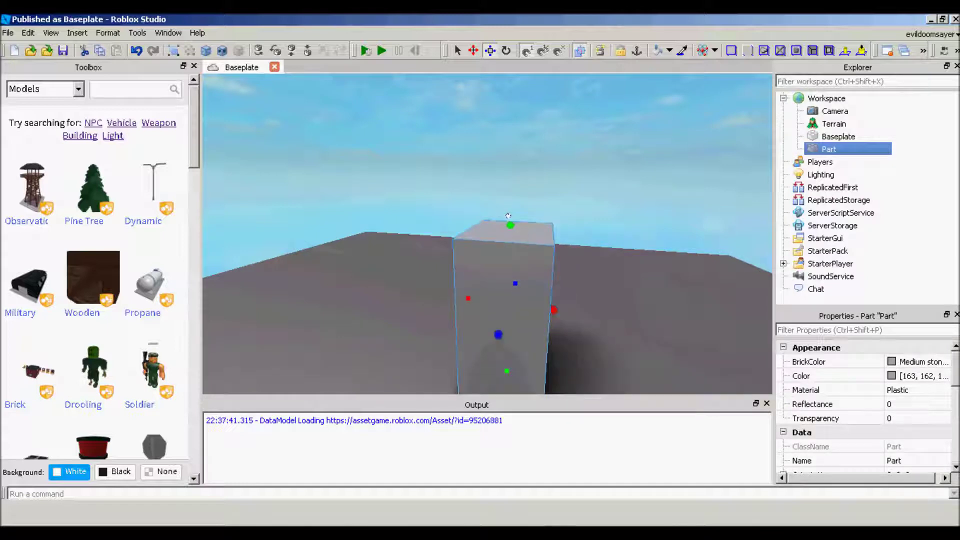
Place a copy of the tall block on top of it and flatten the copy into a thin plate
key("ctrl+c")
key("ctrl+v")
scroll(514, 210, "up", 4)
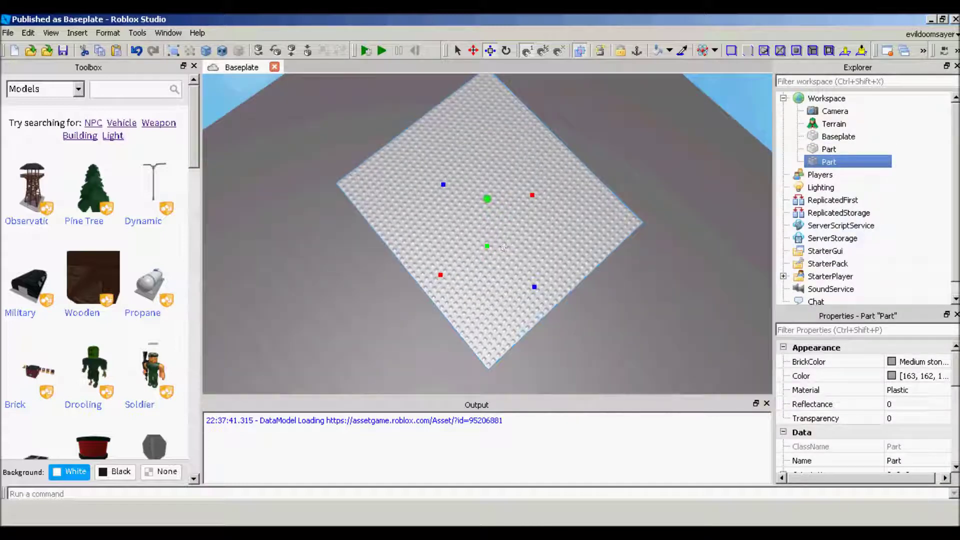
left_click_drag(464, 259, 476, 267)
right_click_drag(484, 278, 482, 186)
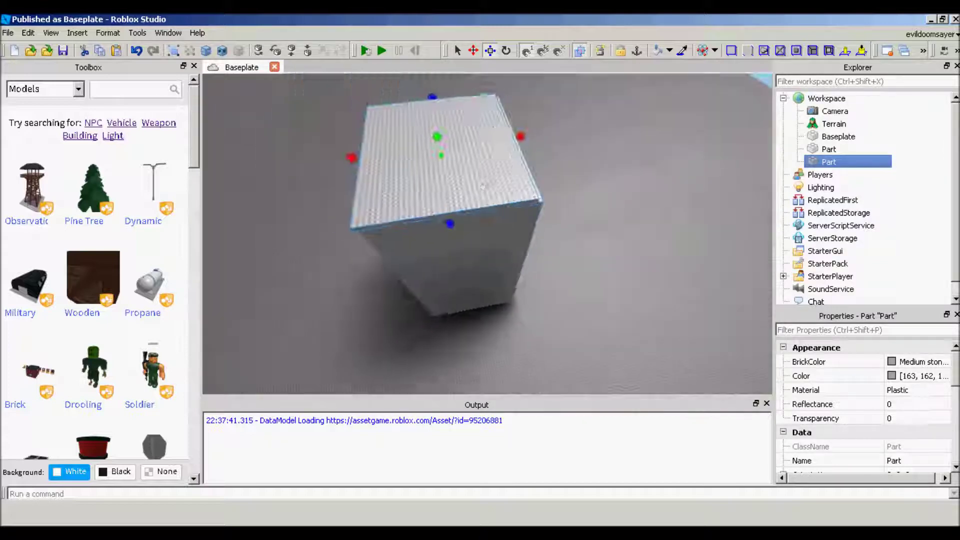
Widen the thin plate on all four sides so it overhangs the block like a sword guard
left_click_drag(521, 136, 576, 131)
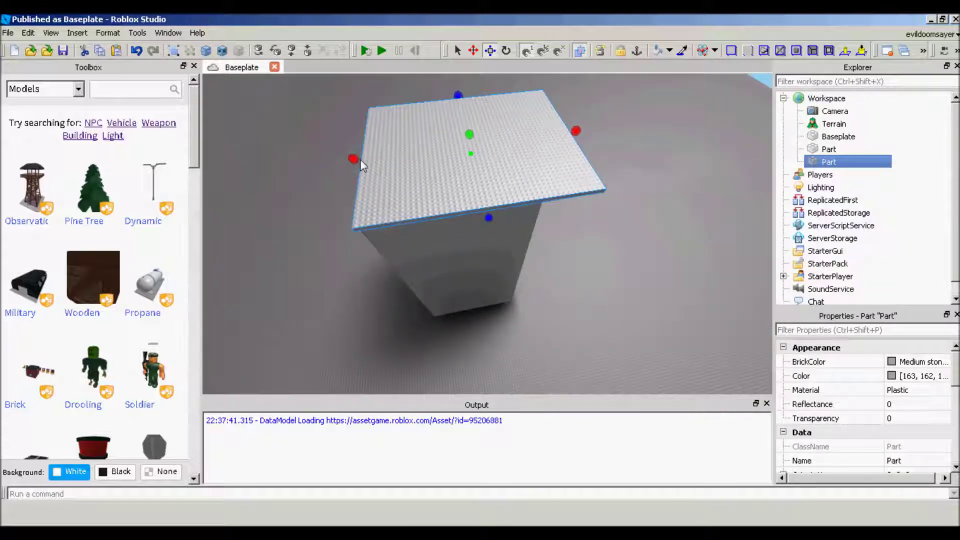
left_click_drag(360, 159, 278, 176)
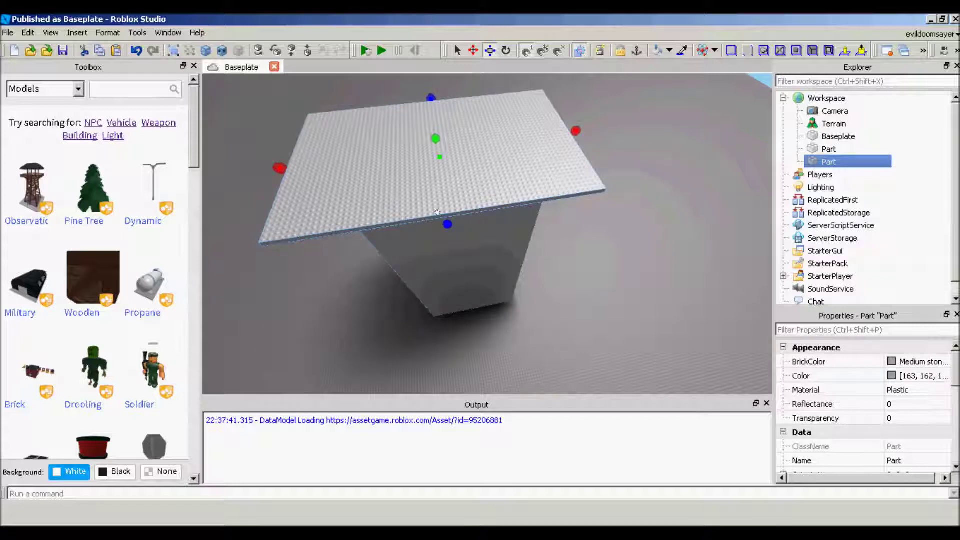
left_click_drag(445, 223, 453, 267)
right_click_drag(453, 267, 391, 112)
key("w")
key("w")
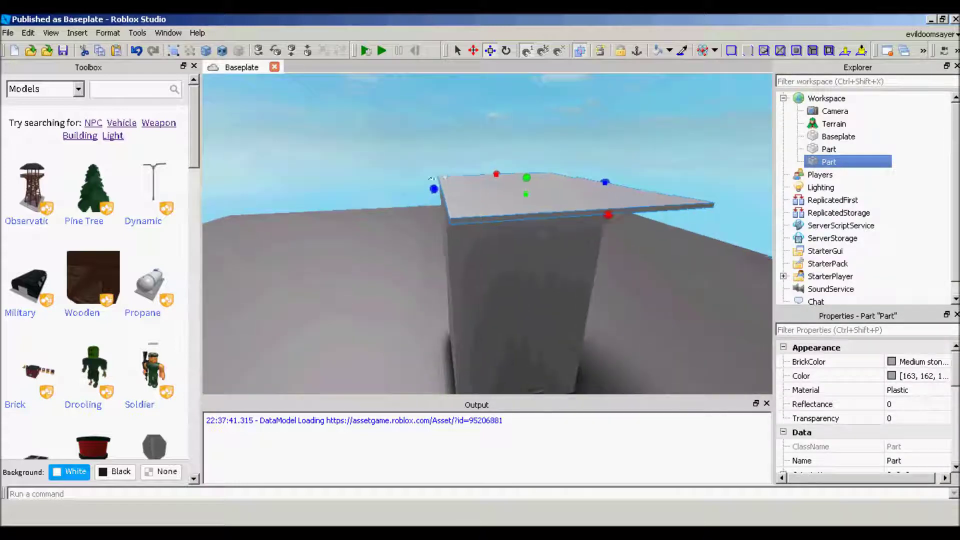
left_click_drag(431, 178, 353, 179)
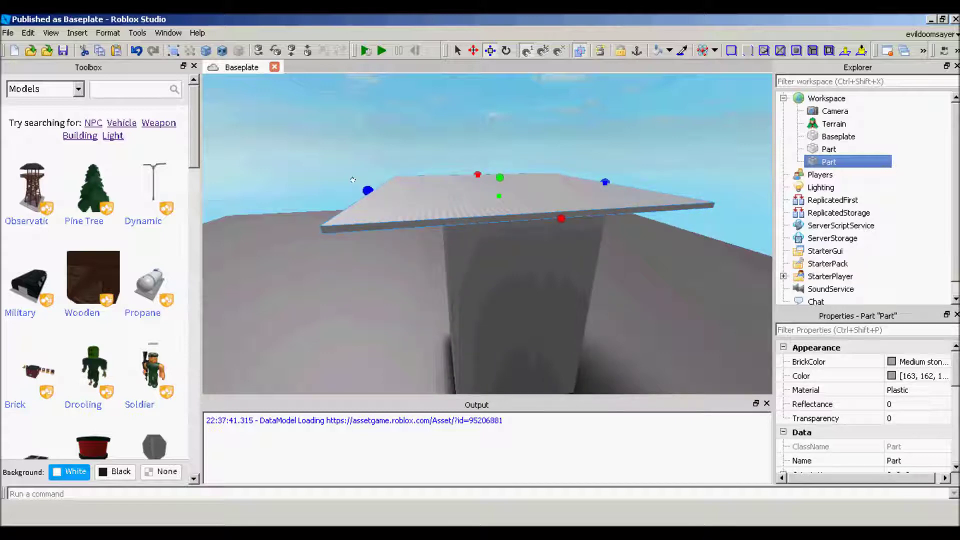
Duplicate the lower block on top of the guard plate and stretch the copy upward as the blade
left_click(496, 261)
key("ctrl+d")
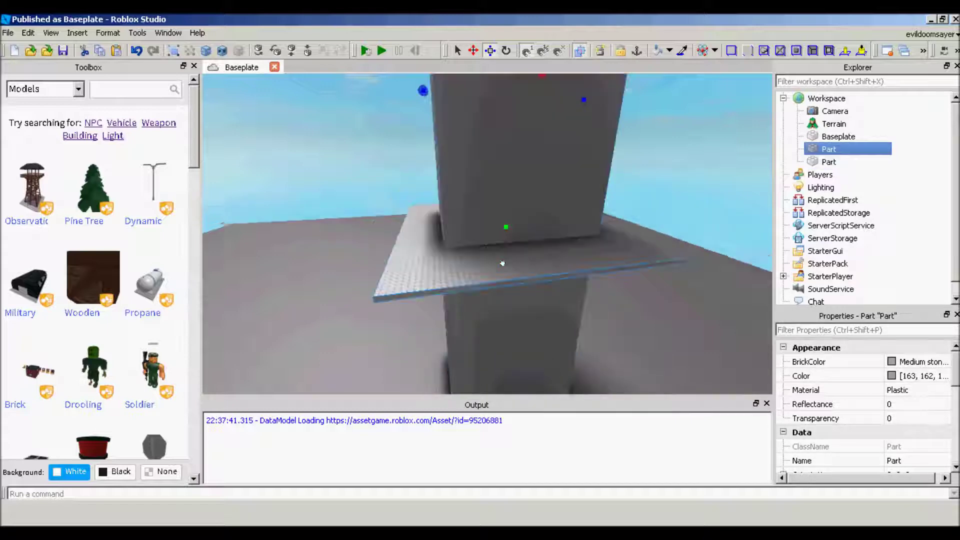
right_click_drag(605, 315, 605, 315)
key("s")
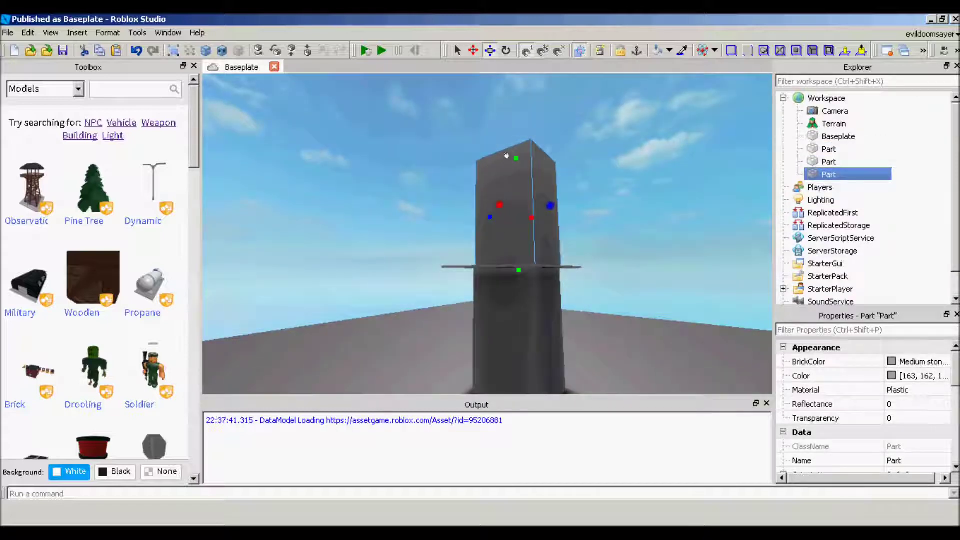
left_click_drag(516, 158, 511, 78)
left_click(621, 275)
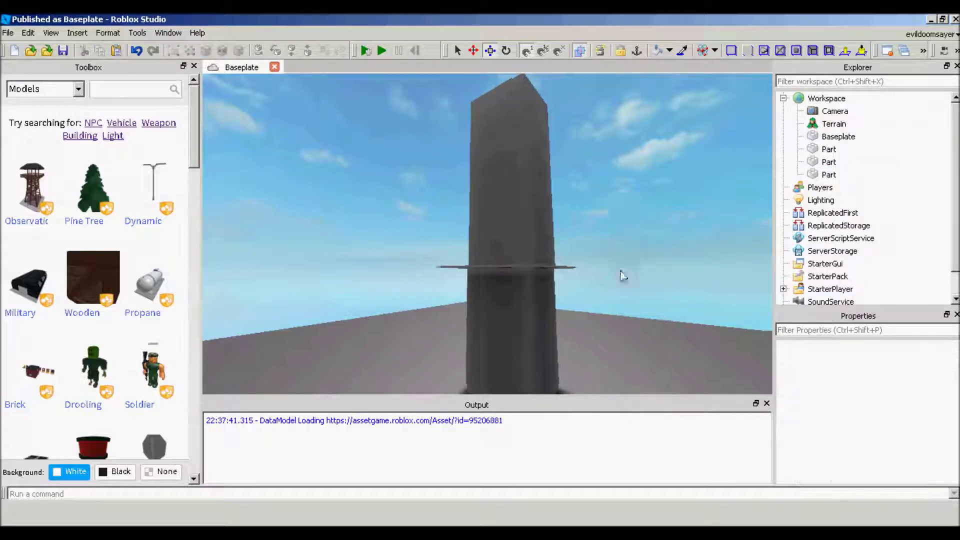
Narrow the lower block beneath the guard plate from its sides so it forms a slimmer sword handle
scroll(620, 275, "up", 3)
key("d")
left_click(603, 295)
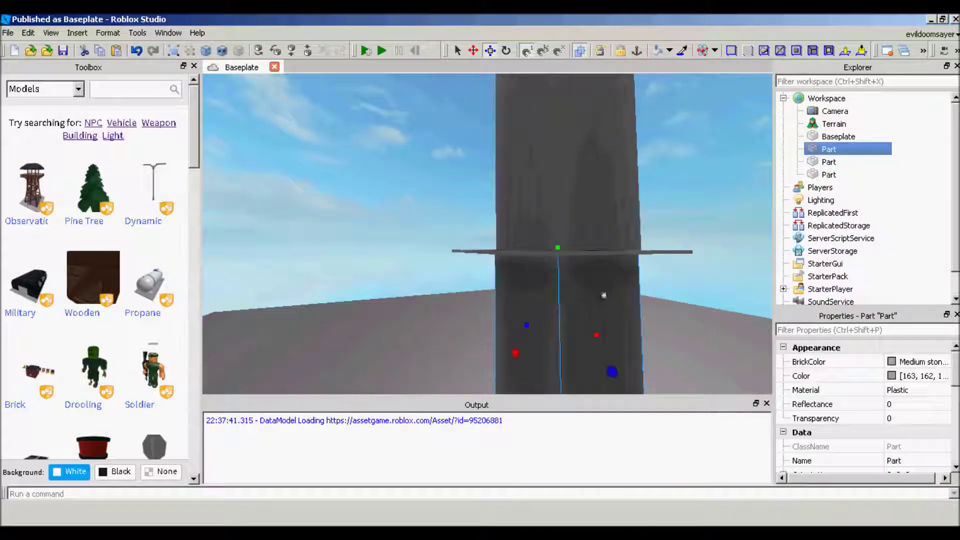
scroll(571, 326, "down", 4)
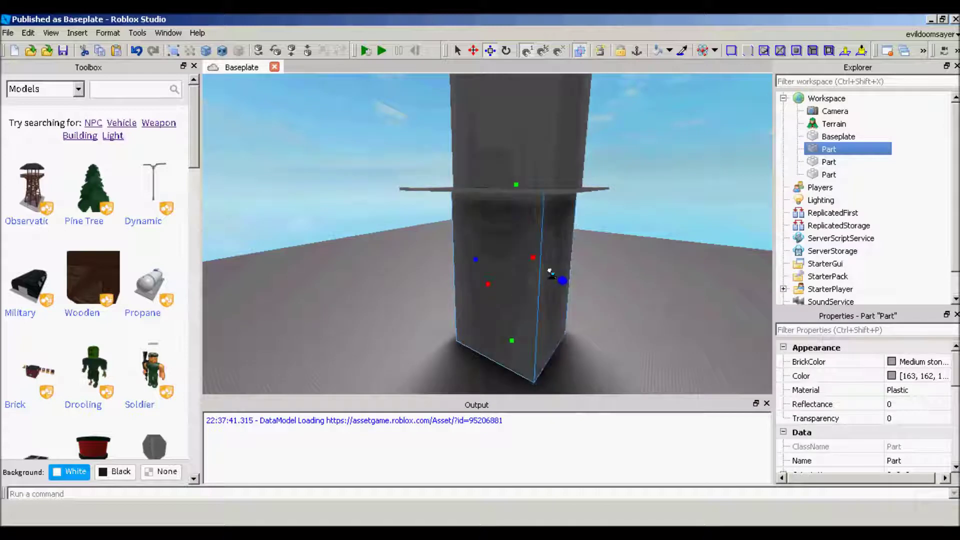
left_click_drag(550, 273, 475, 263)
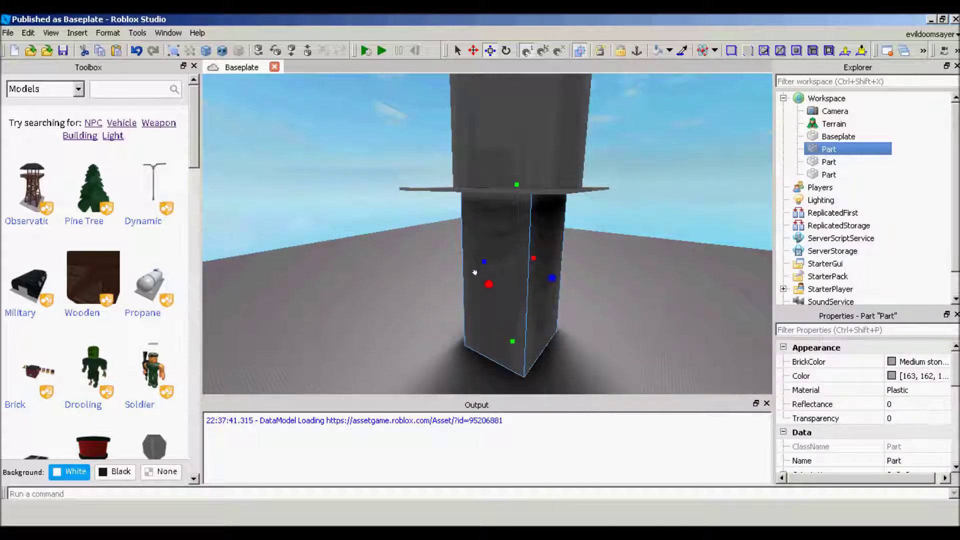
left_click_drag(474, 272, 513, 257)
Colour the handle block beneath the guard plate Really black
right_click_drag(516, 255, 636, 225)
key("a")
key("s")
key("d")
left_click(695, 173)
key("s")
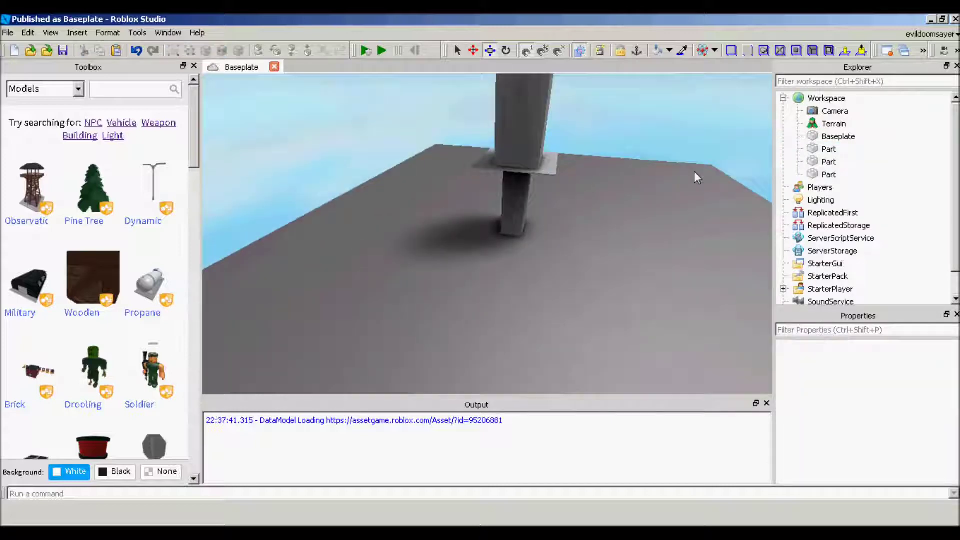
key("w")
key("a")
right_click_drag(694, 171, 694, 171)
left_click(545, 223)
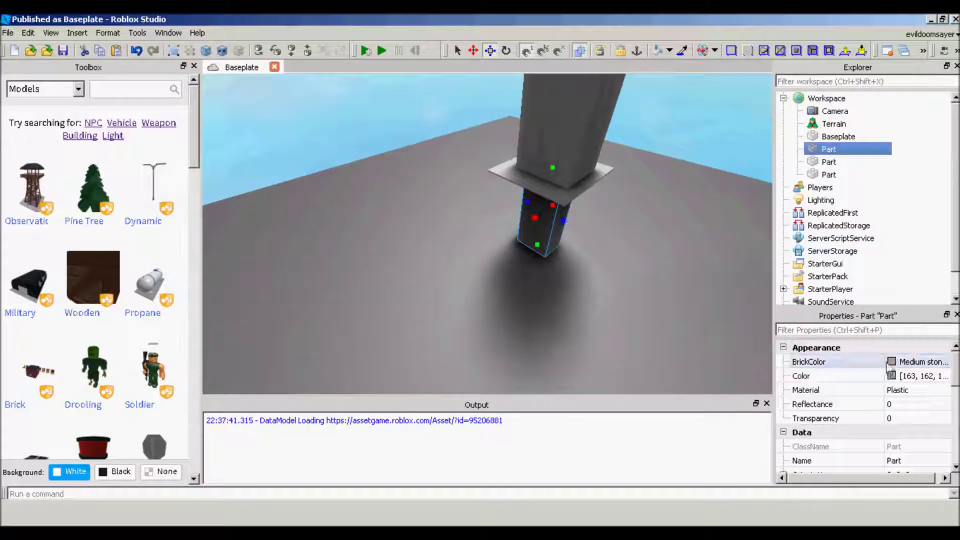
left_click(895, 361)
left_click(713, 328)
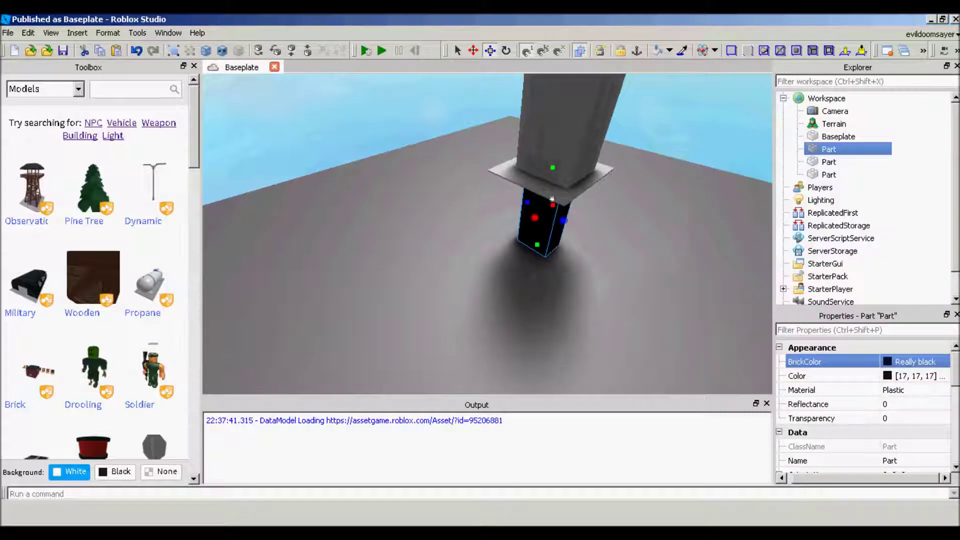
Colour the thin guard plate dark grey
left_click(545, 188)
left_click(890, 361)
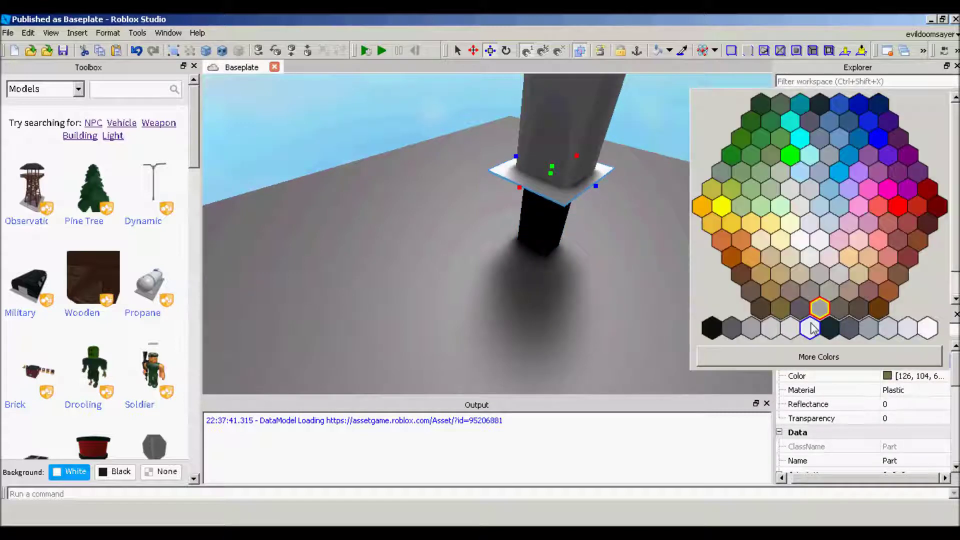
left_click(848, 328)
Colour the tall blade block above the guard Pastel Blue
left_click(811, 171)
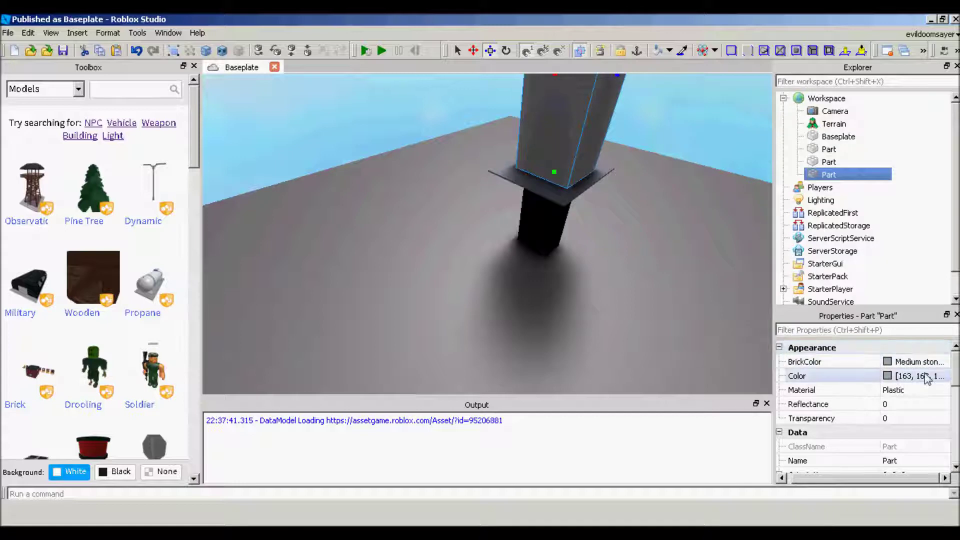
left_click(900, 362)
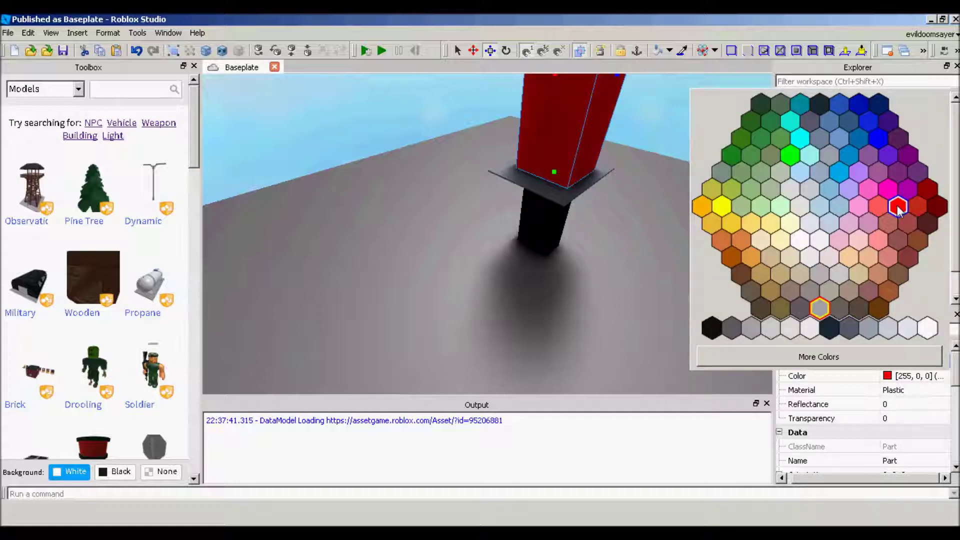
left_click(829, 196)
left_click(650, 179)
right_click_drag(650, 180, 654, 197)
left_click(430, 148)
key("f")
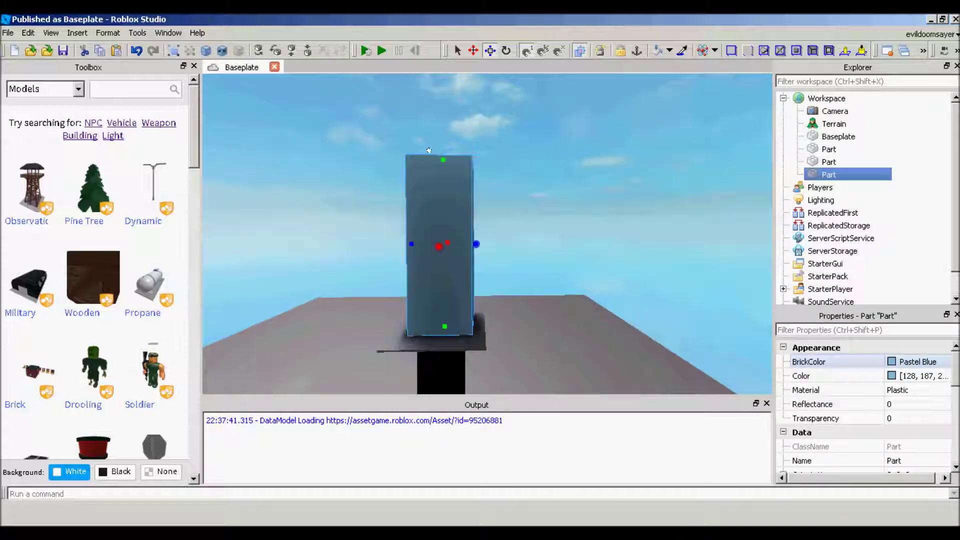
left_click(569, 197)
right_click_drag(569, 197, 598, 244)
scroll(599, 242, "down", 1)
right_click_drag(435, 96, 397, 117)
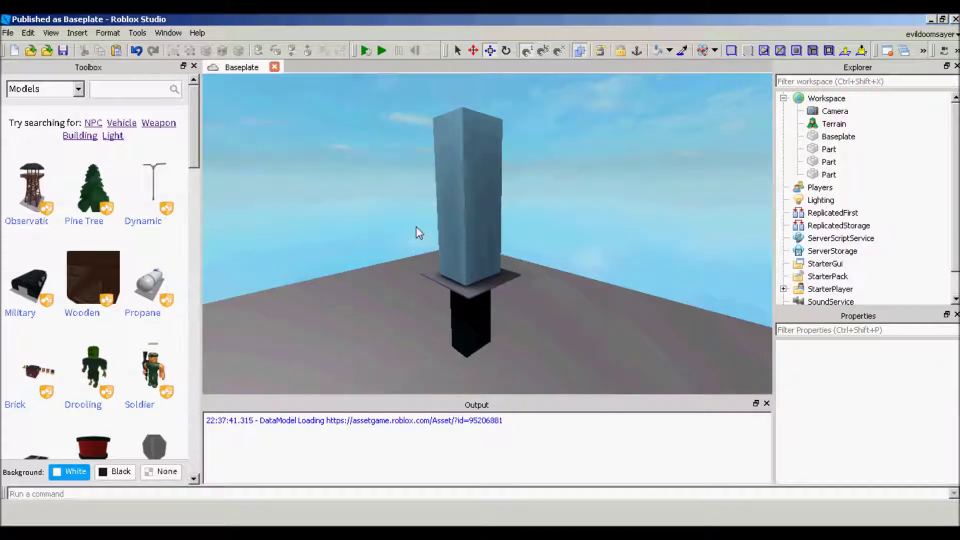
Enable the Model Resize toolbar
left_click(34, 33)
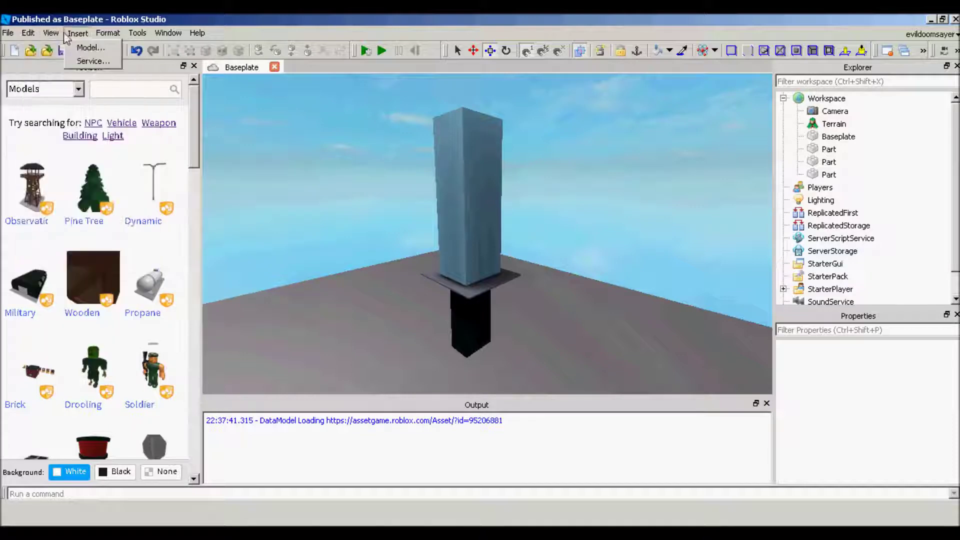
left_click(61, 48)
left_click(51, 33)
left_click(57, 48)
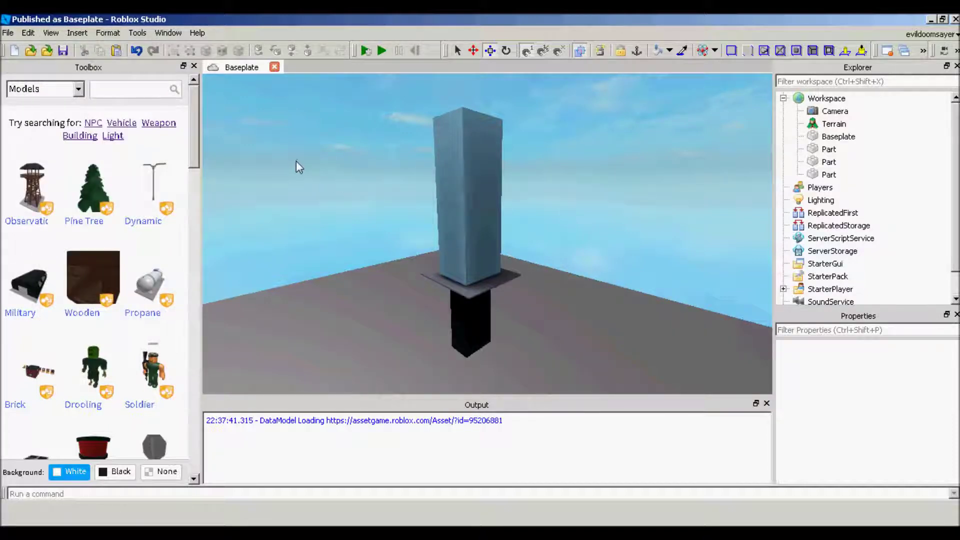
key("w")
key("a")
right_click(884, 34)
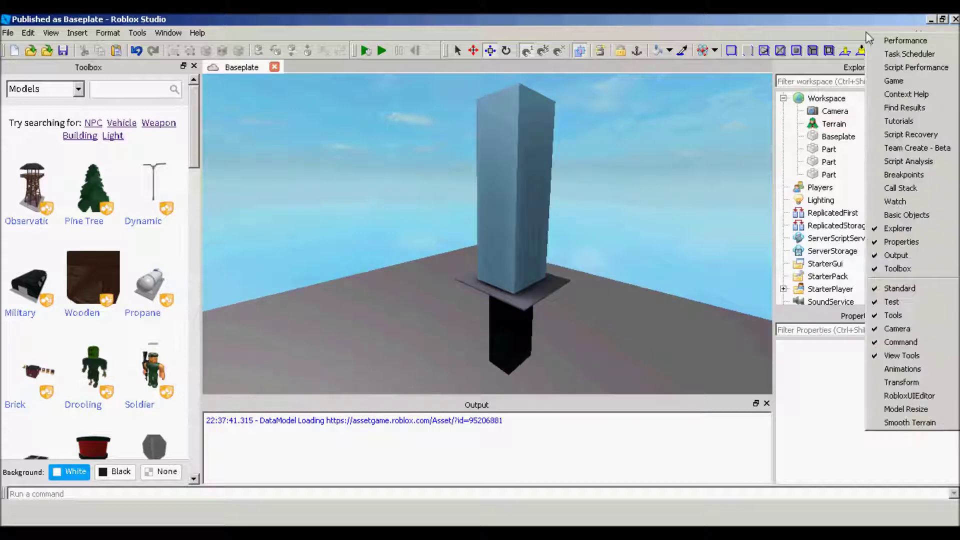
left_click(922, 407)
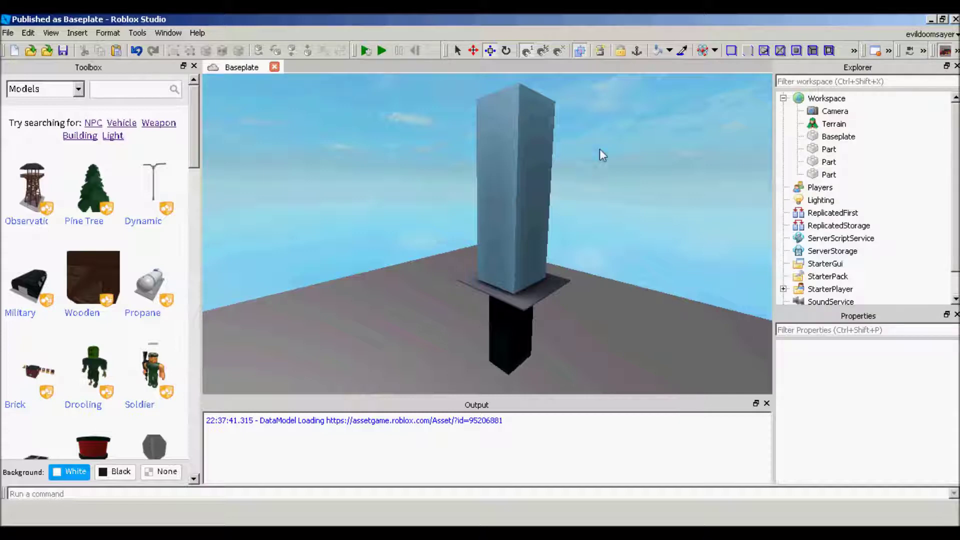
Select the blade, guard and handle together for resizing as one model
right_click_drag(599, 149, 633, 118)
scroll(599, 148, "down", 1)
left_click_drag(384, 103, 575, 416)
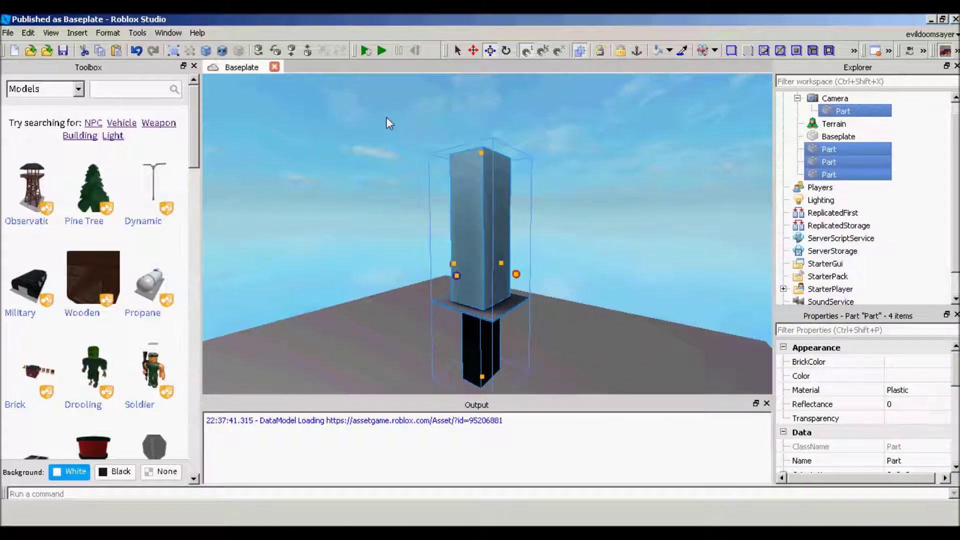
left_click_drag(379, 127, 613, 392)
right_click_drag(638, 340, 645, 200)
scroll(478, 252, "up", 2)
scroll(590, 219, "up", 2)
scroll(655, 221, "down", 3)
right_click_drag(579, 389, 593, 257)
left_click(618, 190)
right_click_drag(618, 190, 570, 167)
left_click(585, 95)
right_click_drag(599, 108, 490, 163)
left_click(667, 110)
key("d")
Duplicate the pastel blue blade block so the copy sits on top of the original
left_click(445, 155)
key("ctrl+d")
key("e")
key("a")
right_click_drag(547, 99, 476, 282)
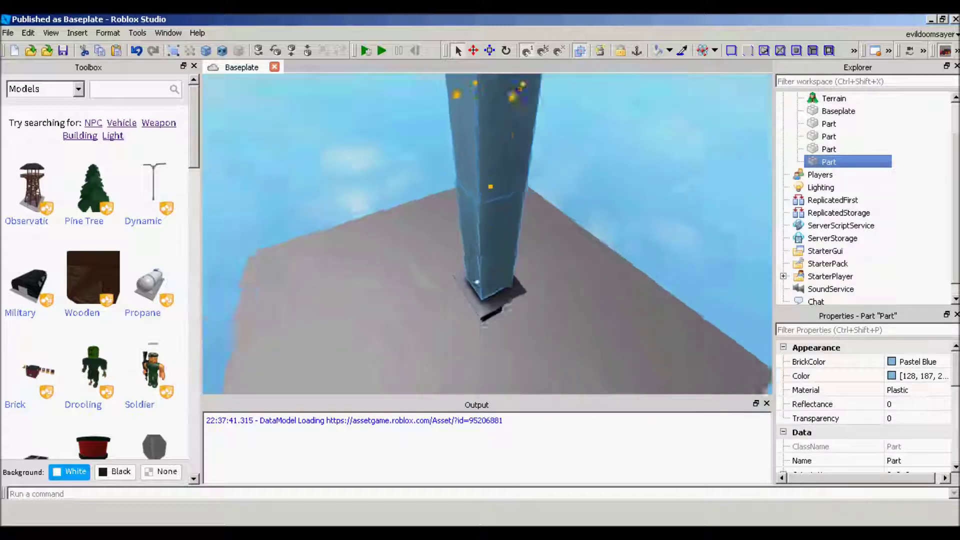
key("w")
key("d")
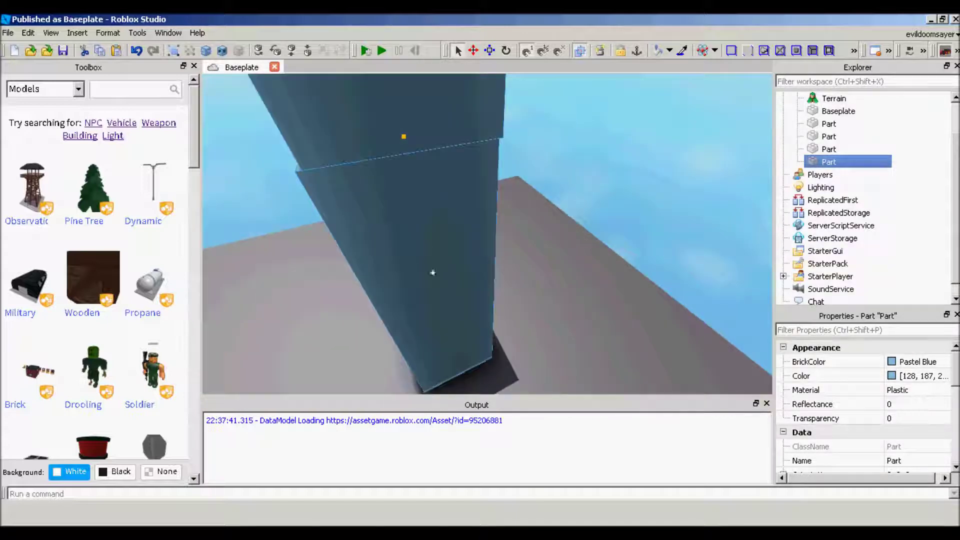
key("a")
Switch to Firefox to check the Kirito sword reference image and return to Roblox Studio
left_click(345, 522)
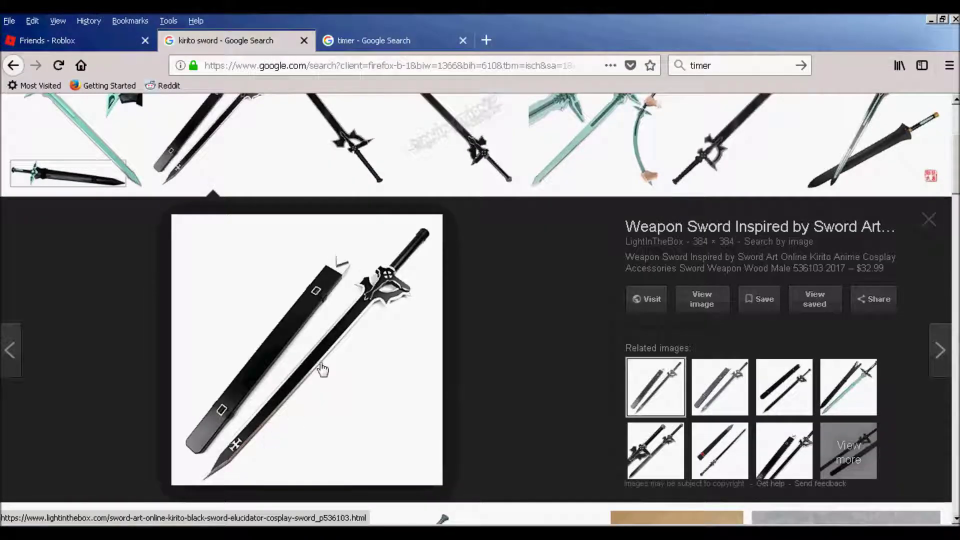
key("alt+Tab")
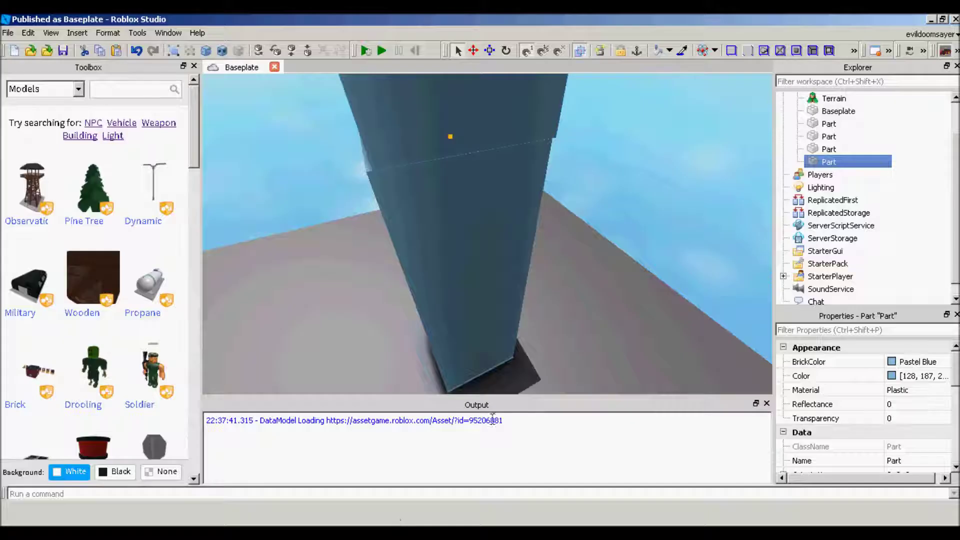
key("a")
Enlarge the upper blade copy so it is wider than the original blade
left_click(487, 176)
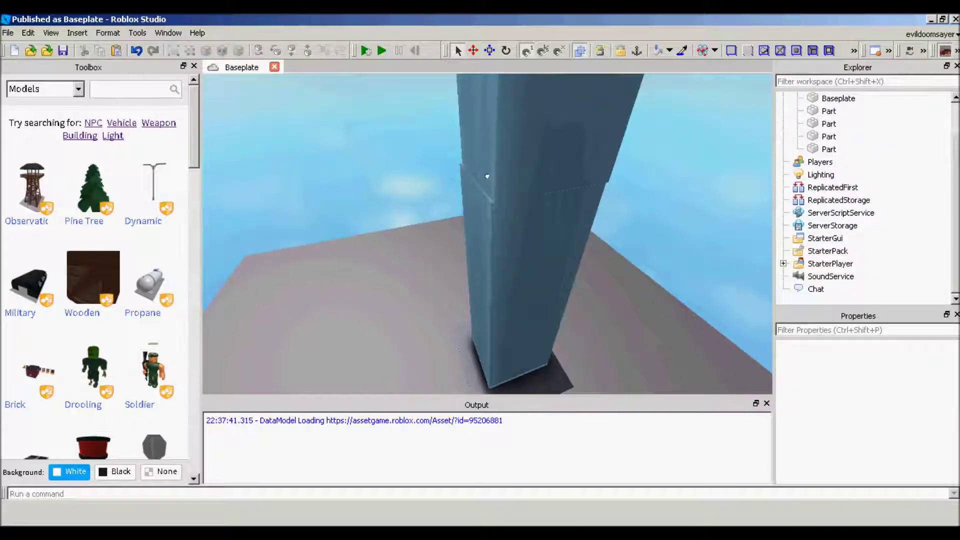
mouse_move(494, 151)
left_mouse_down()
mouse_move(484, 163)
mouse_move(488, 145)
left_mouse_up()
mouse_move(488, 146)
right_mouse_down()
mouse_move(510, 186)
mouse_move(557, 189)
mouse_move(445, 182)
mouse_move(407, 204)
mouse_move(434, 186)
mouse_move(422, 175)
mouse_move(377, 202)
mouse_move(391, 217)
mouse_move(487, 221)
mouse_move(460, 231)
mouse_move(457, 250)
mouse_move(487, 170)
mouse_move(481, 159)
right_mouse_up()
scroll(391, 217, "down", 3)
left_click_drag(480, 160, 426, 196)
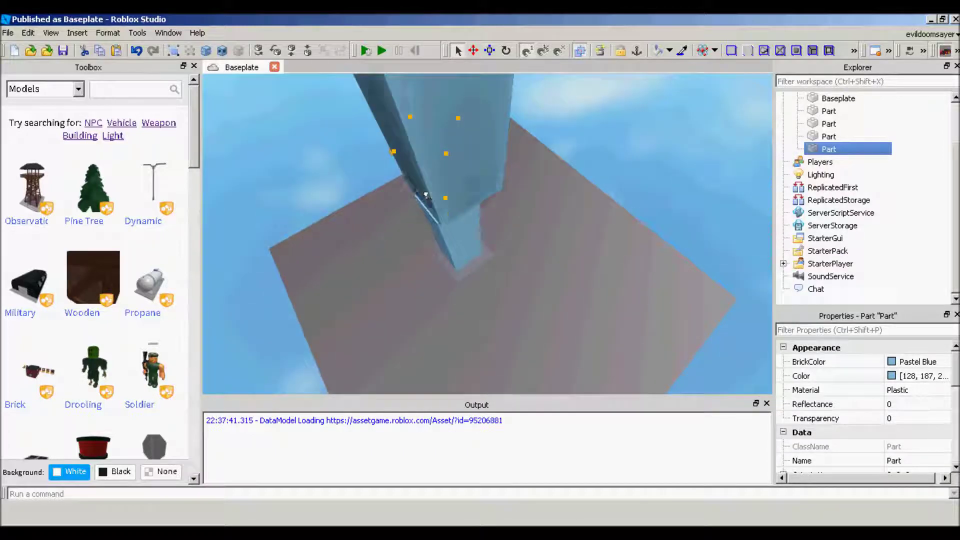
Try to reposition the enlarged blade copy above the original blade and undo the last two changes
scroll(398, 215, "up", 5)
right_click_drag(399, 216, 342, 174)
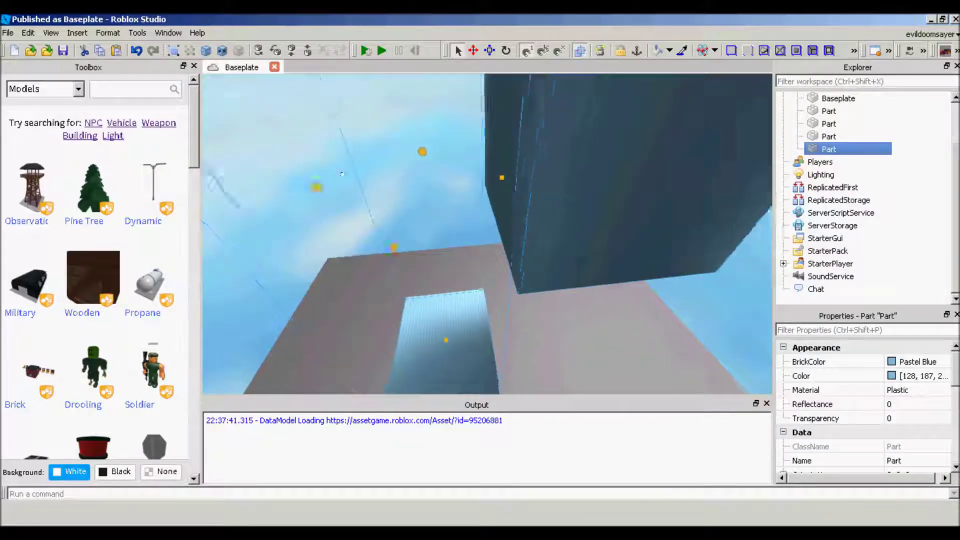
left_click(257, 243)
left_click_drag(515, 171, 442, 301)
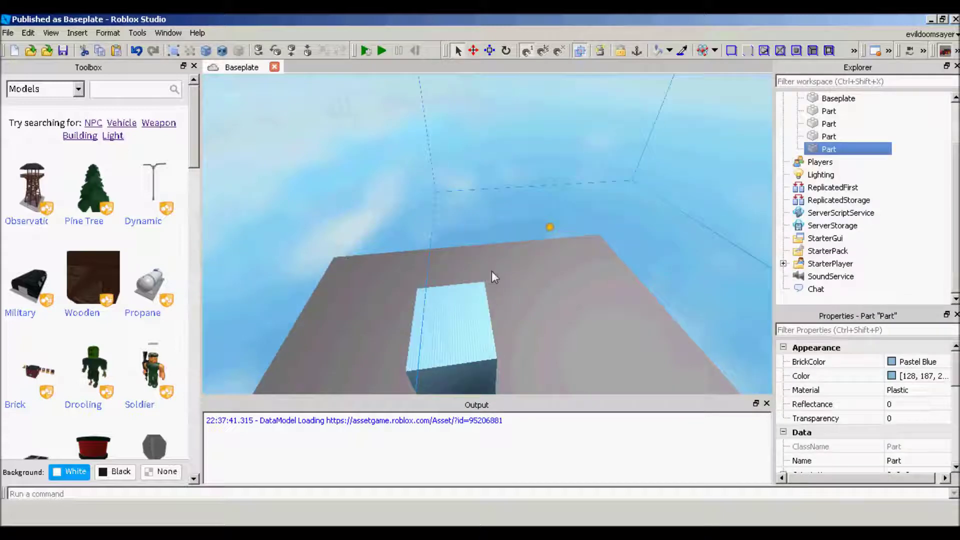
scroll(491, 272, "down", 4)
mouse_move(475, 250)
left_mouse_down()
mouse_move(490, 246)
mouse_move(477, 250)
left_mouse_up()
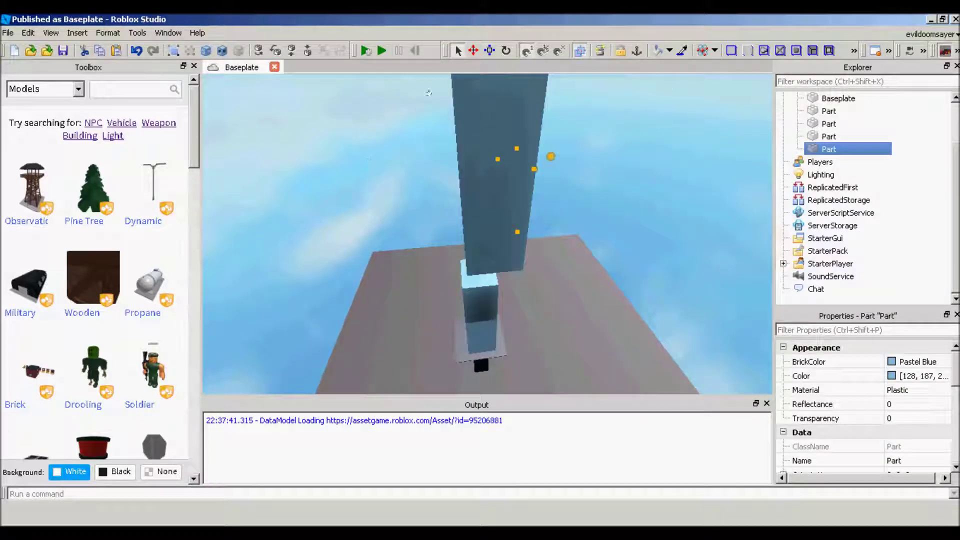
left_click(462, 292)
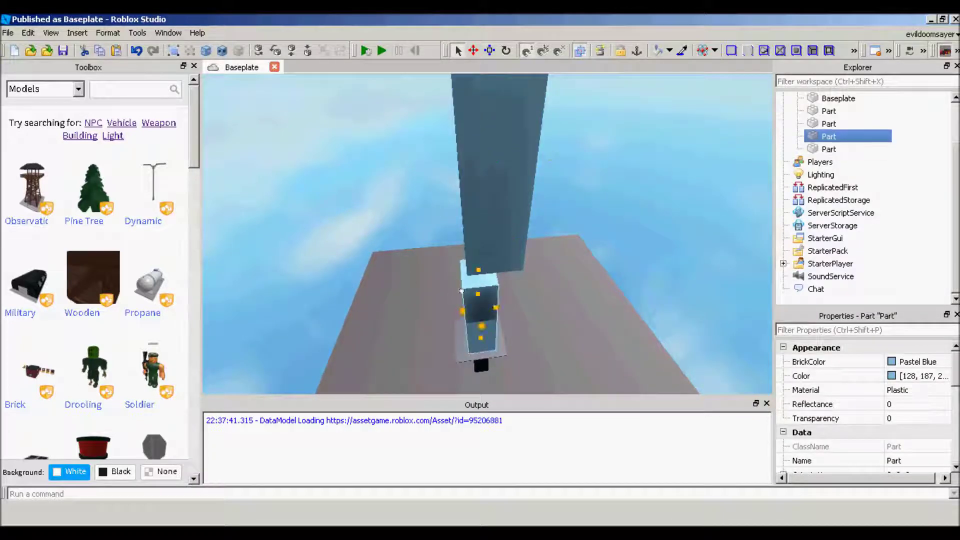
left_click(138, 52)
left_click(138, 51)
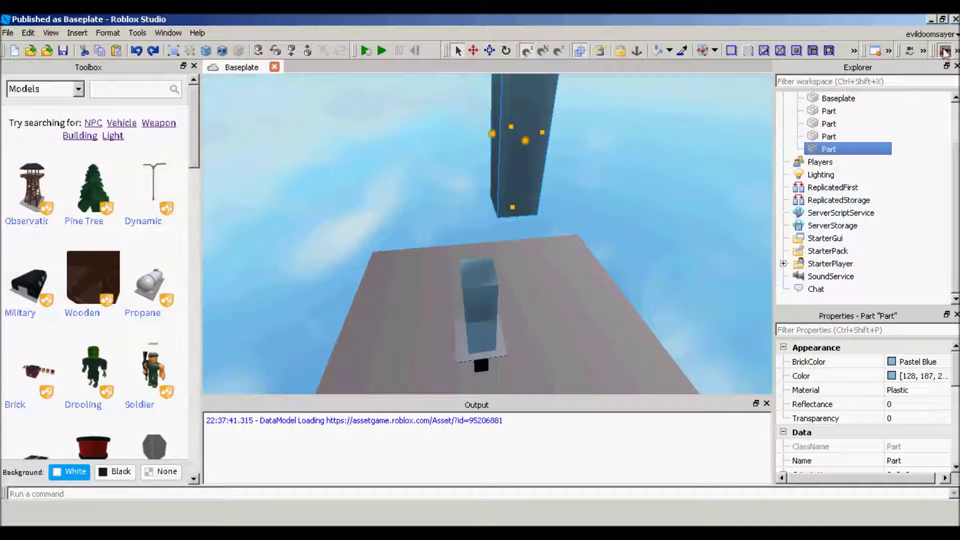
Place the floating enlarged copy on top of the original blade and align it with the blade
left_click_drag(505, 158, 463, 245)
scroll(480, 295, "up", 5)
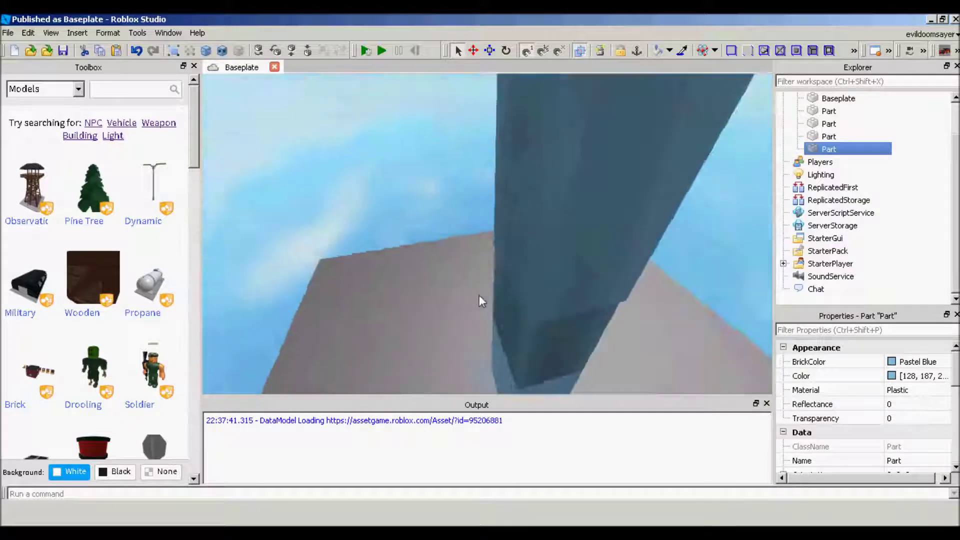
left_click_drag(529, 268, 518, 266)
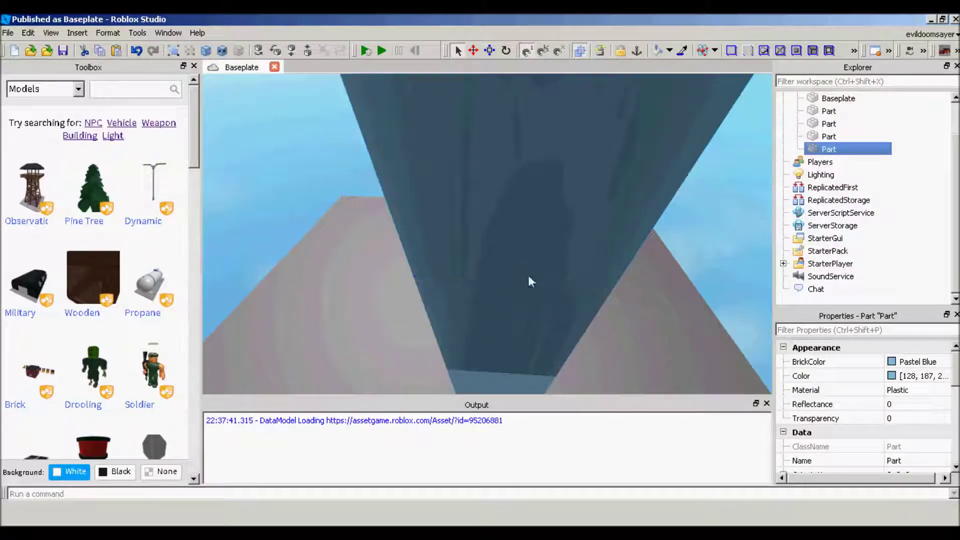
scroll(529, 276, "down", 3)
right_click_drag(528, 276, 514, 261)
scroll(514, 261, "down", 3)
right_click_drag(588, 220, 588, 295)
Turn off collision checking and move the enlarged copy straight down until it encloses the original blade
right_click_drag(605, 146, 580, 80)
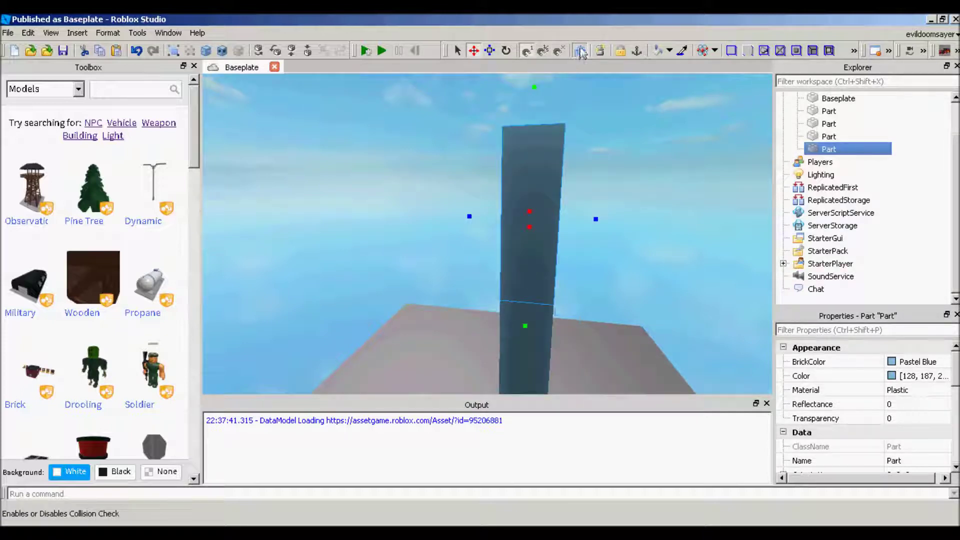
left_click_drag(533, 95, 526, 266)
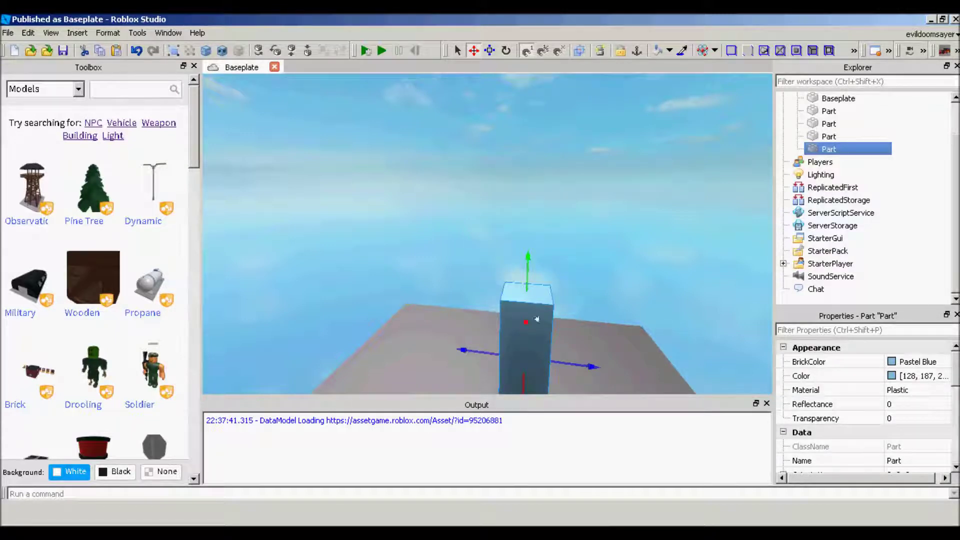
right_click_drag(537, 319, 548, 266)
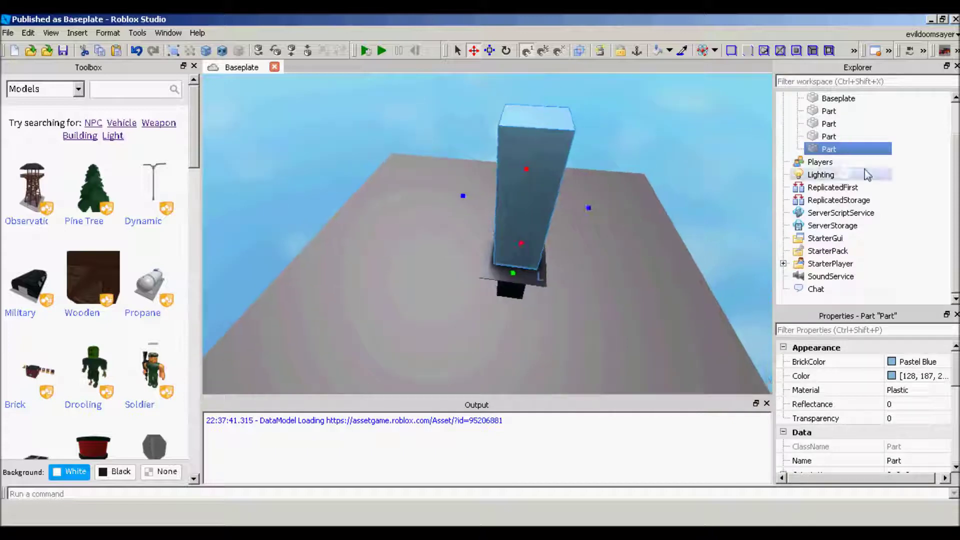
Rename the block enclosing the blade DamagePart and set its transparency to 1
scroll(902, 395, "down", 1)
scroll(902, 379, "up", 1)
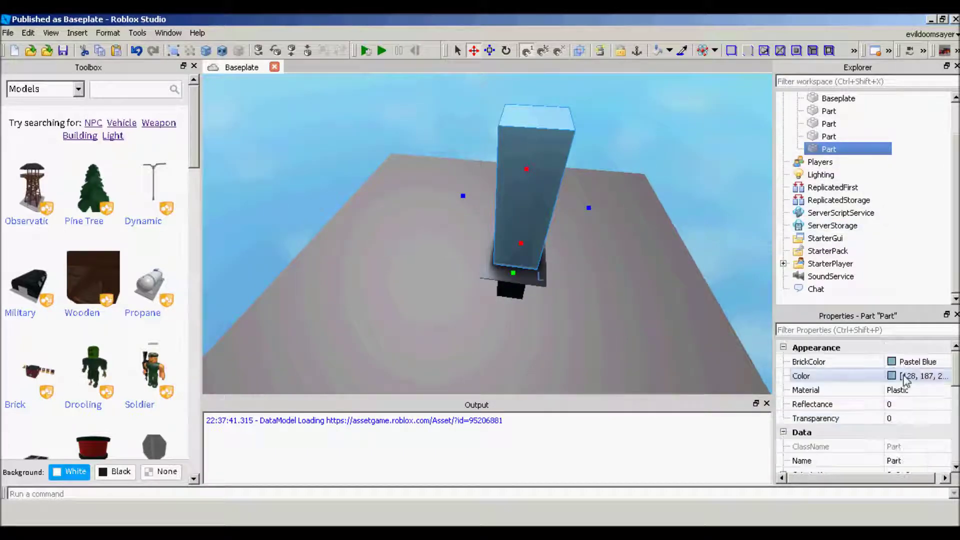
scroll(915, 388, "down", 1)
left_click(914, 418)
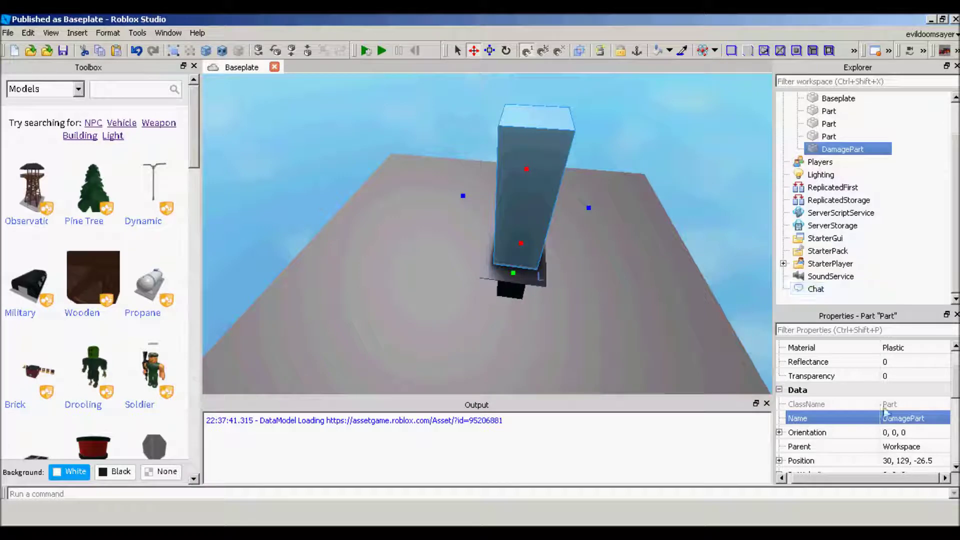
scroll(884, 411, "up", 1)
left_click(900, 418)
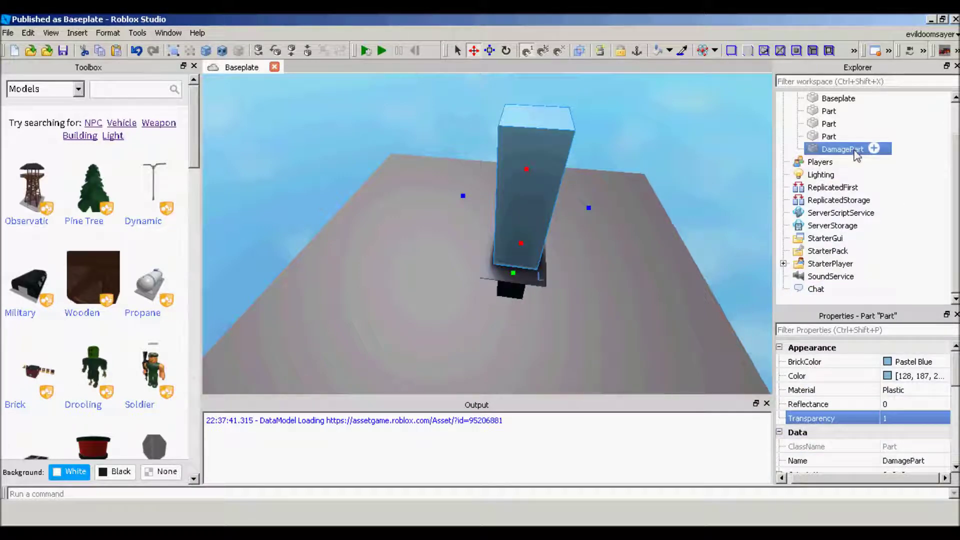
Select all four sword parts together and make sure Anchored is switched off for them
scroll(886, 425, "down", 4)
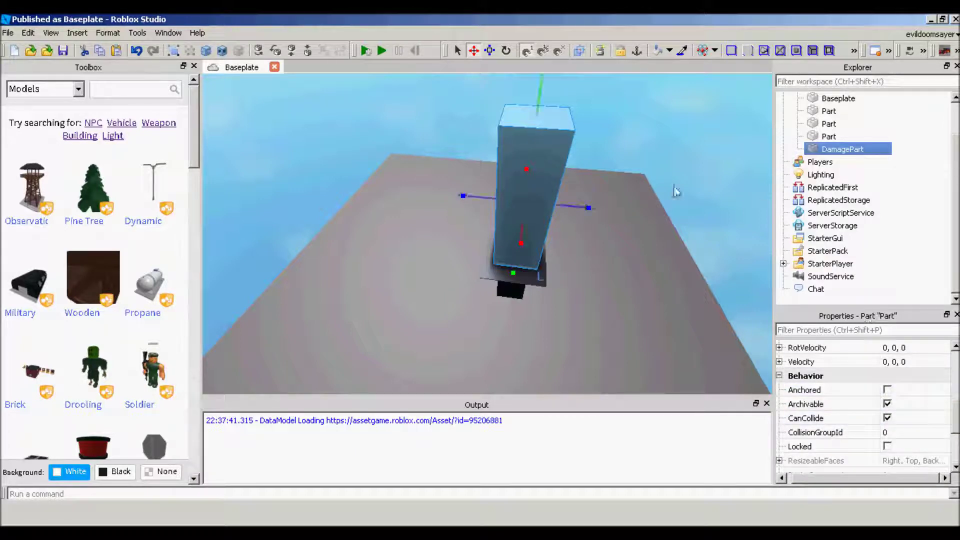
scroll(680, 172, "down", 3)
left_click_drag(663, 135, 435, 350)
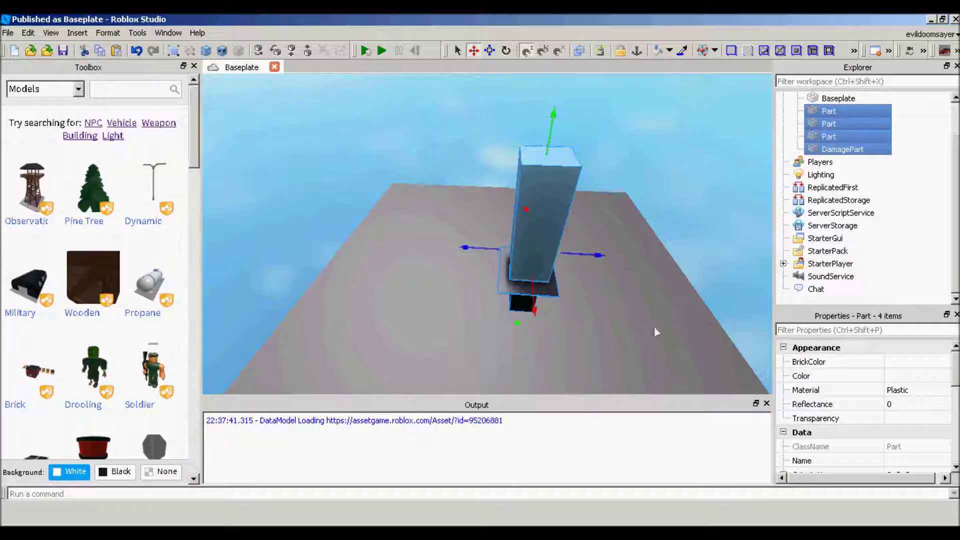
scroll(877, 418, "down", 4)
left_click(888, 390)
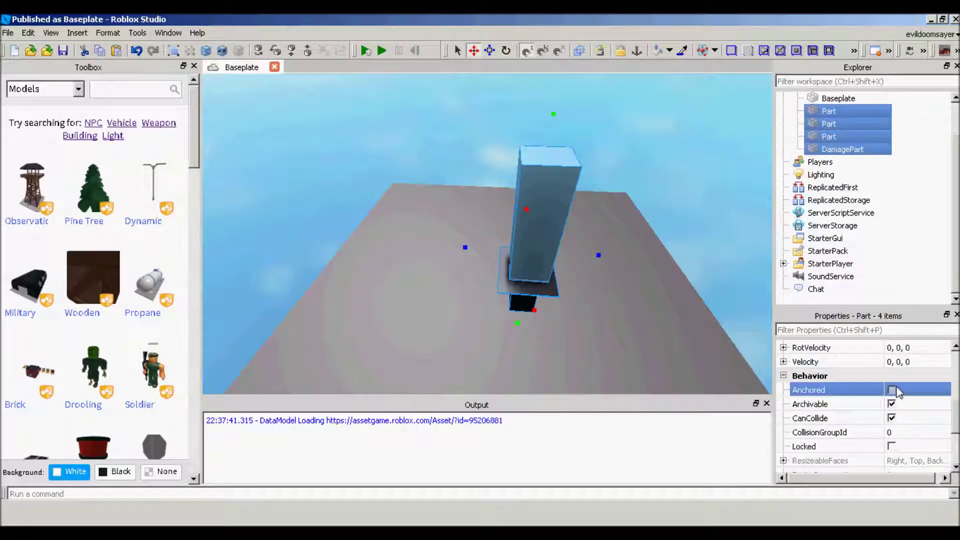
left_click(696, 205)
Select every sword part in the scene and scale the whole sword down
right_click_drag(696, 206, 485, 128)
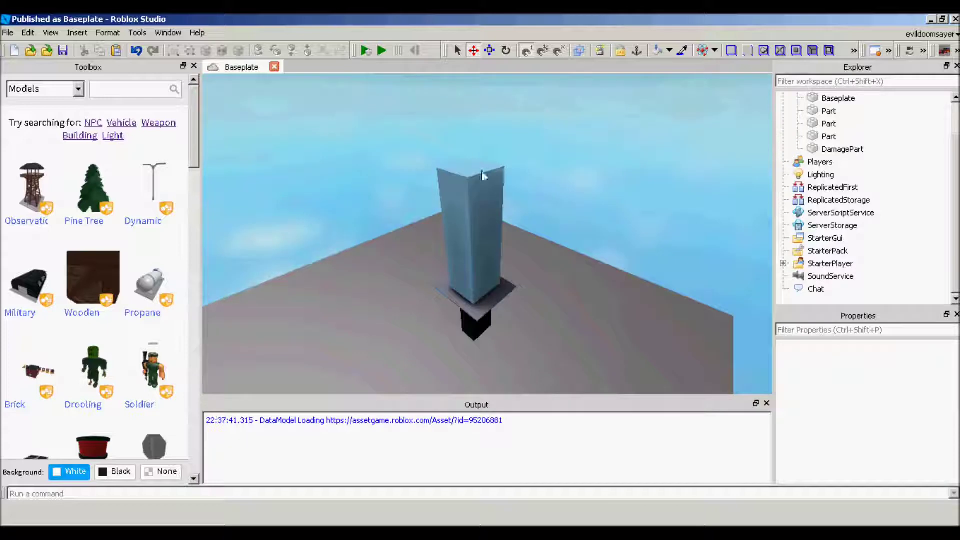
left_click_drag(558, 111, 314, 415)
left_click(640, 153)
left_click_drag(608, 122, 329, 400)
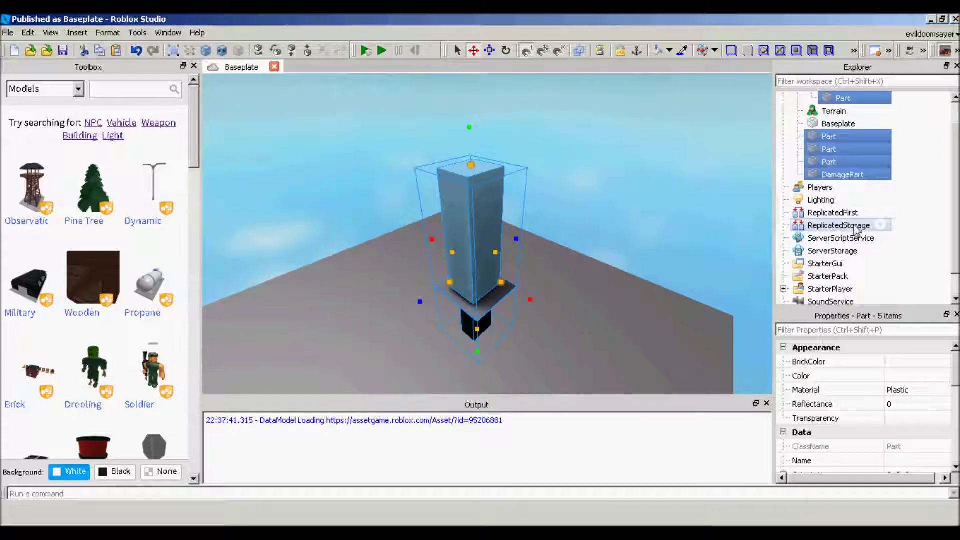
right_click_drag(525, 225, 476, 229)
scroll(476, 229, "up", 3)
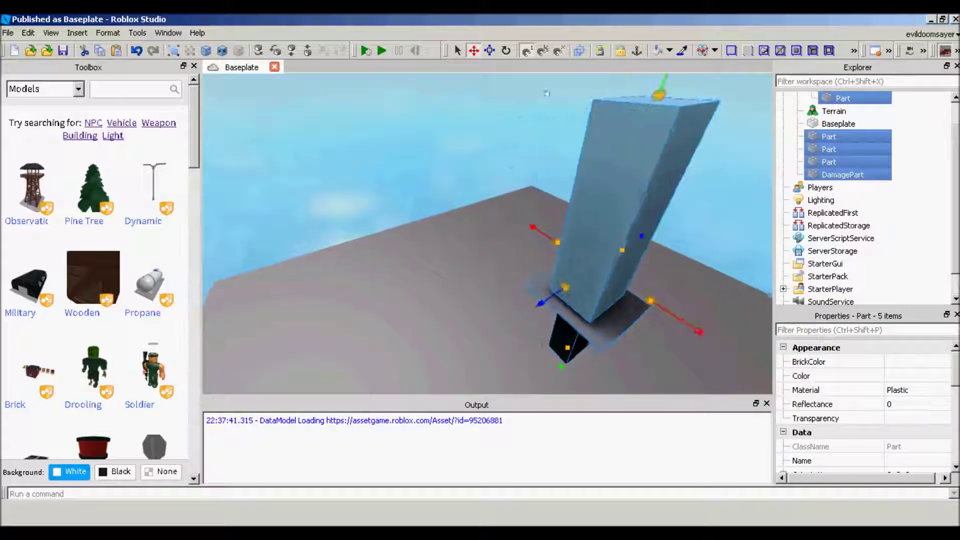
scroll(564, 106, "down", 3)
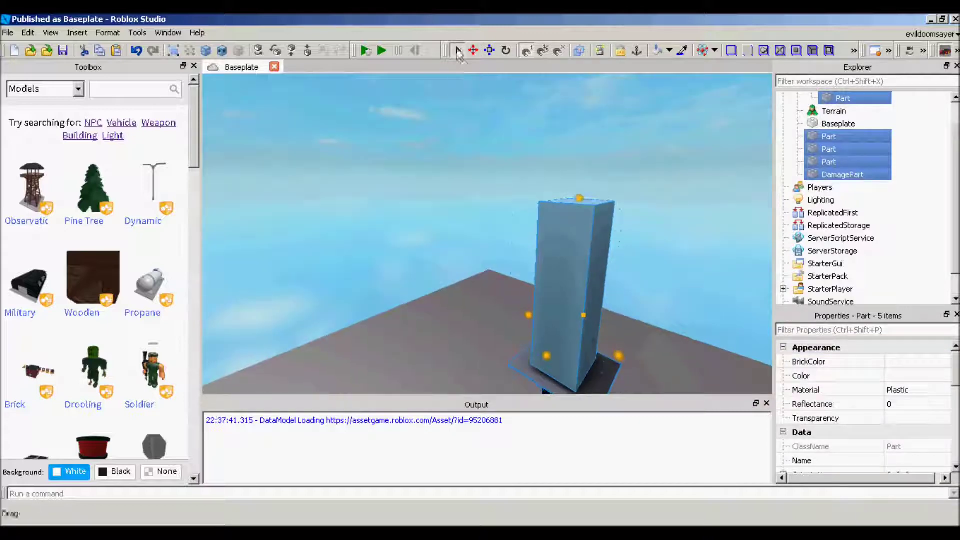
right_click_drag(569, 187, 561, 108)
left_click_drag(563, 109, 530, 310)
scroll(551, 325, "up", 4)
right_click_drag(550, 325, 225, 360)
key("a")
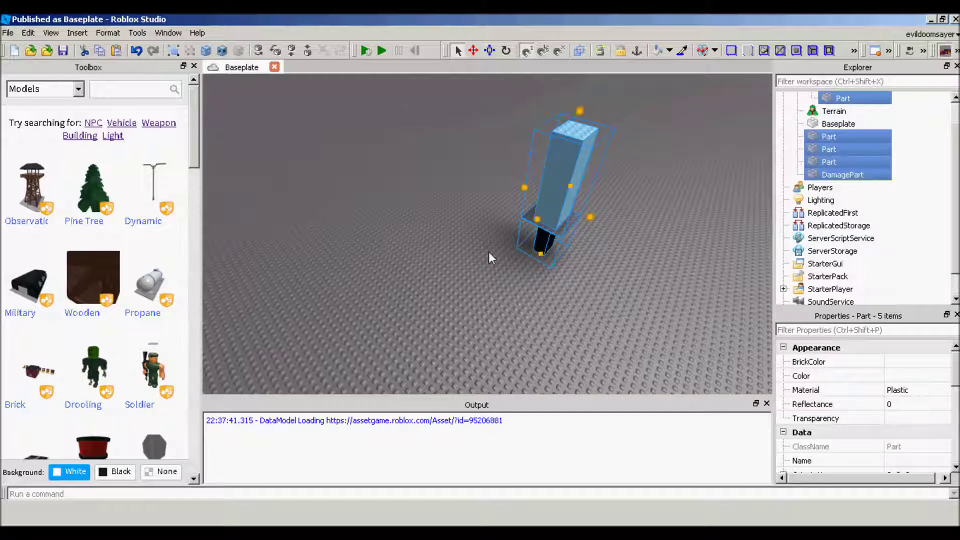
left_click(423, 264)
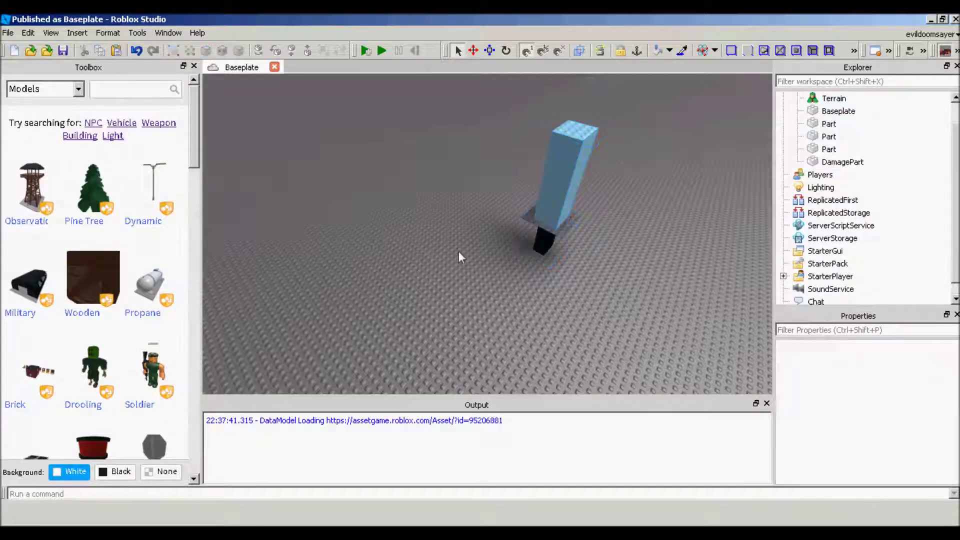
Insert the Soldier model on the baseplate and place it beside the sword as a size reference
left_click_drag(321, 318, 488, 254)
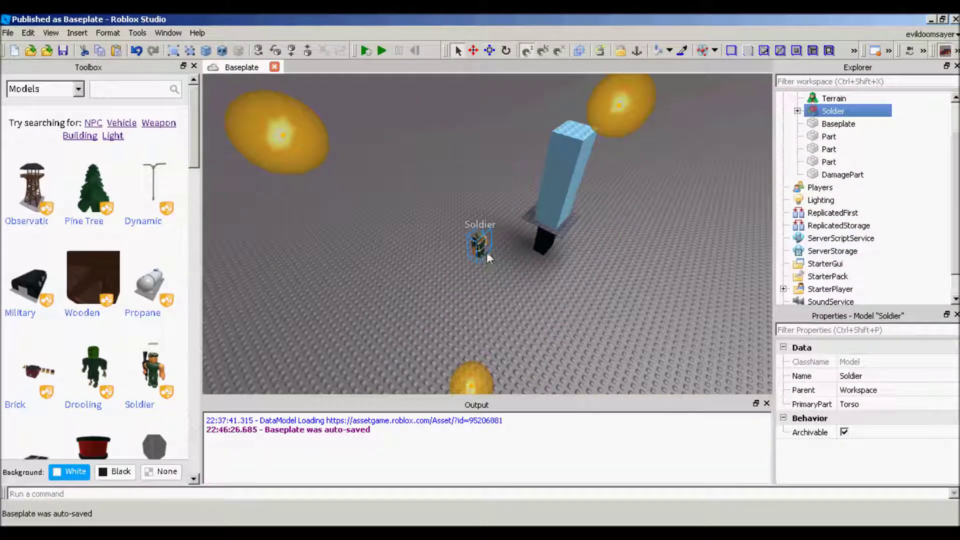
left_click_drag(474, 248, 487, 249)
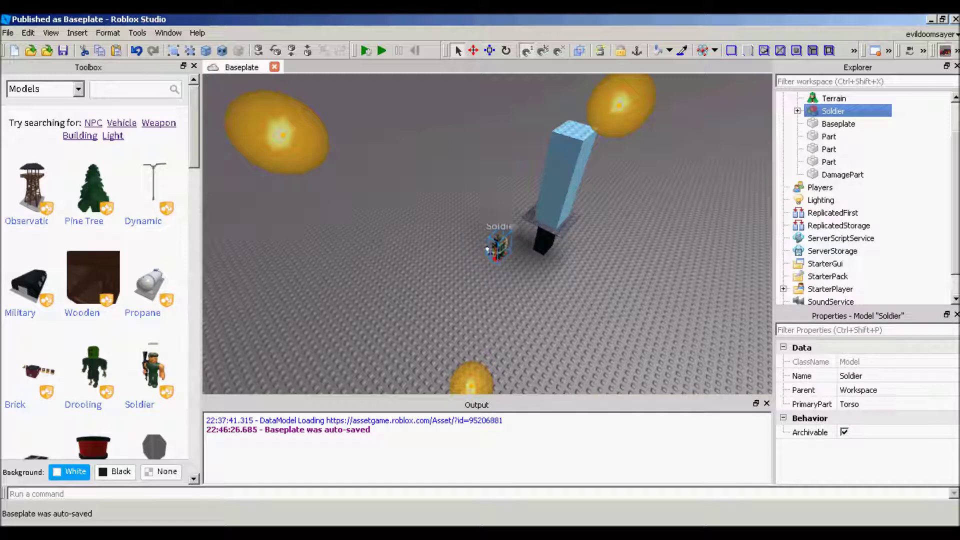
left_click(547, 253)
left_click(511, 95)
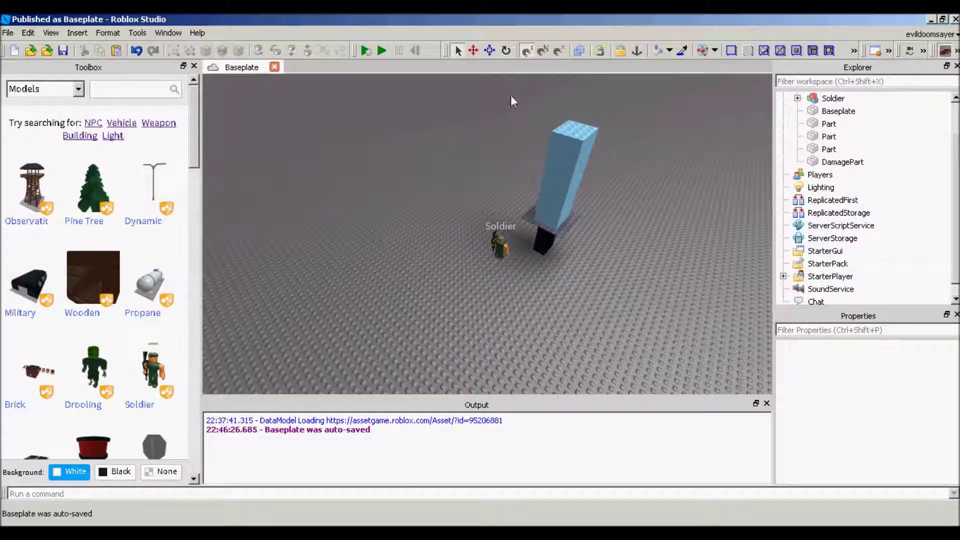
Select all the sword parts and shrink the whole sword to suit the Soldier's size
left_click_drag(537, 238, 600, 281)
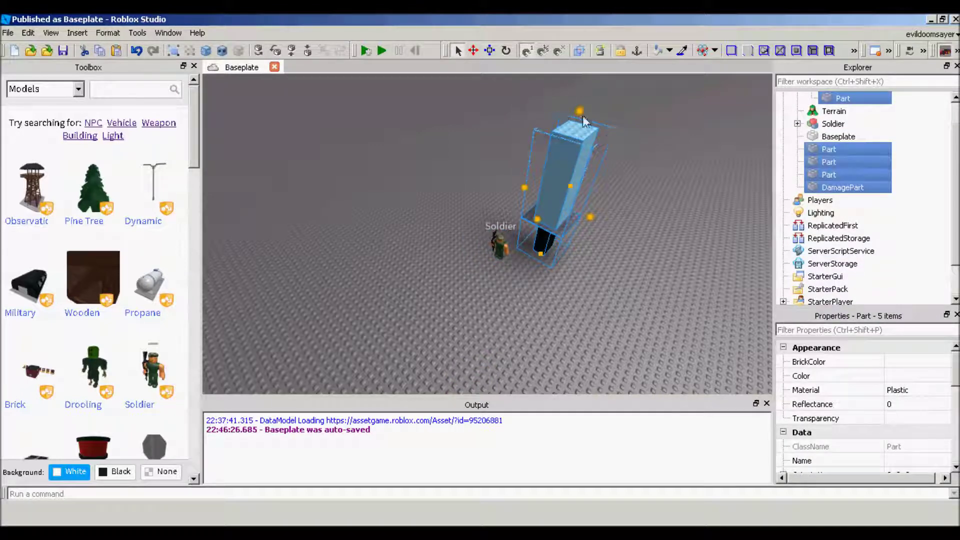
left_click_drag(580, 111, 549, 218)
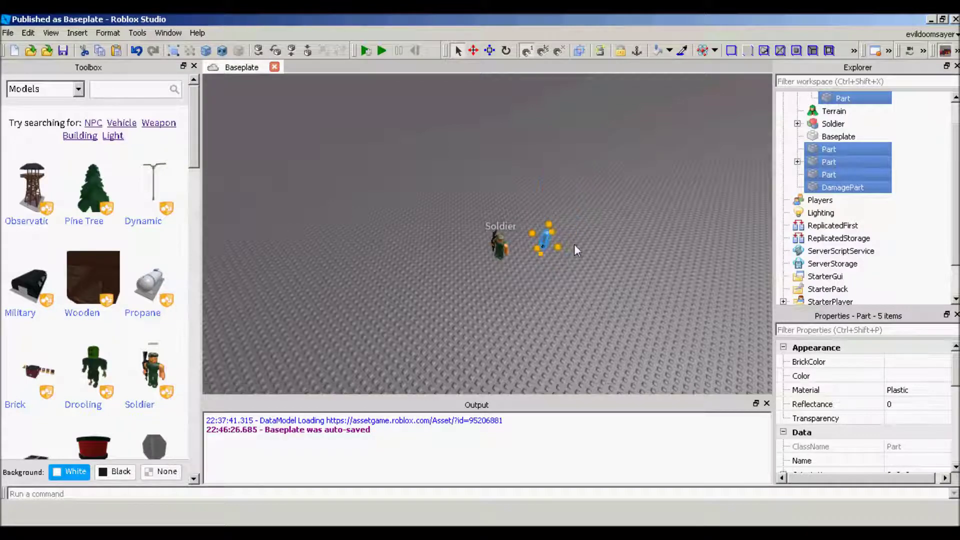
scroll(575, 244, "up", 6)
right_click_drag(574, 244, 595, 204)
scroll(593, 215, "down", 4)
scroll(596, 205, "up", 3)
scroll(595, 205, "down", 3)
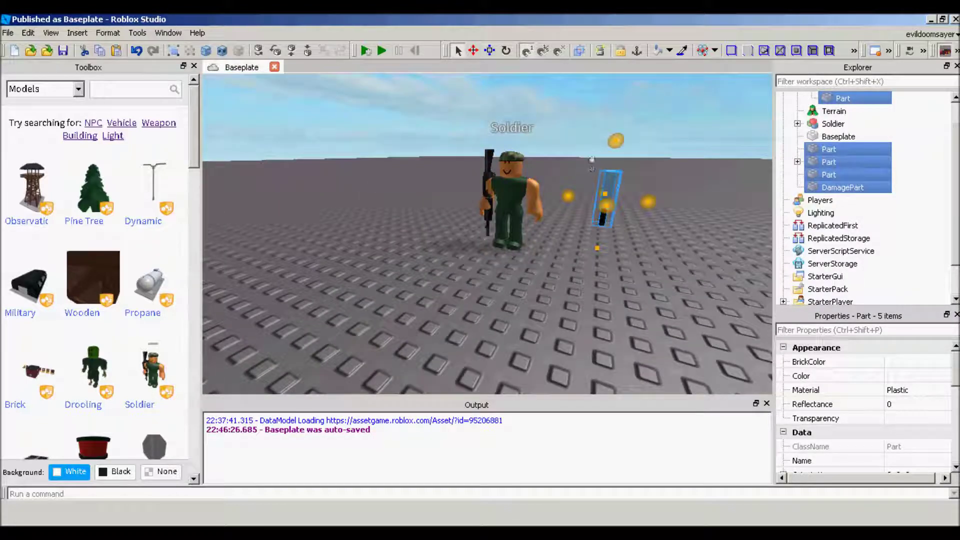
left_click_drag(611, 151, 615, 165)
left_click(680, 178)
Examine the resized sword beside the Soldier from above and up close
right_click_drag(680, 178, 535, 140)
scroll(680, 178, "up", 3)
scroll(681, 178, "down", 3)
scroll(667, 199, "down", 2)
scroll(552, 195, "up", 3)
scroll(552, 153, "down", 3)
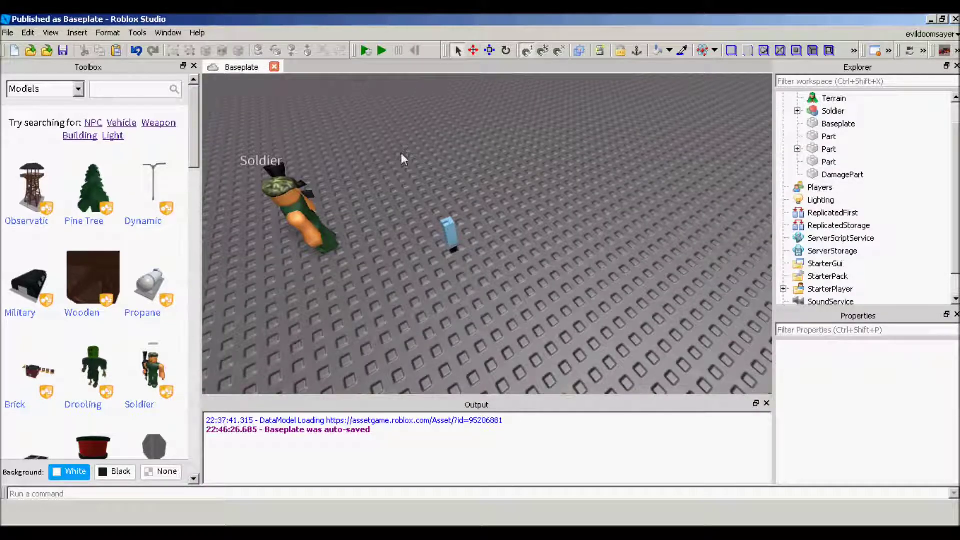
left_click_drag(401, 153, 541, 295)
key("f")
left_click(532, 292)
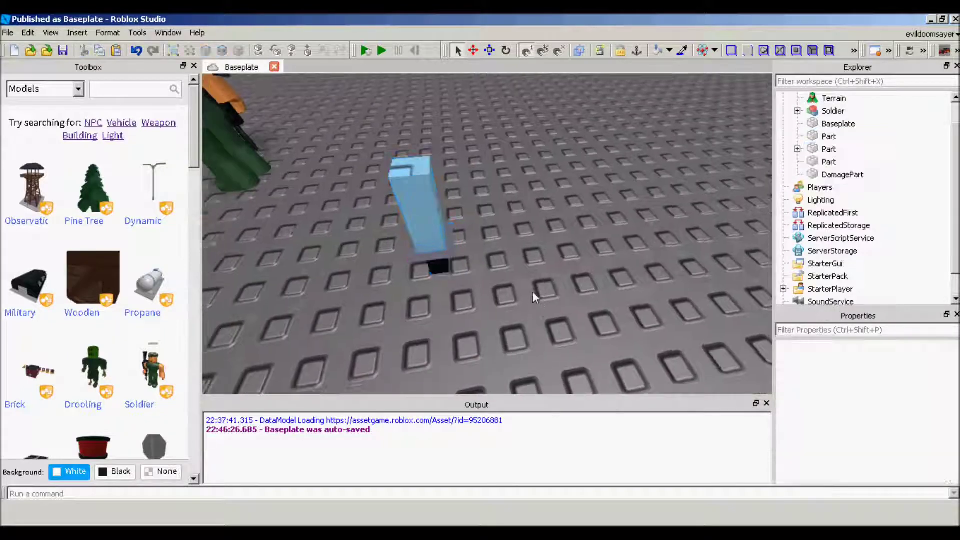
Rename the black grip part beneath the guard Handle
right_click_drag(532, 291, 533, 291)
scroll(533, 291, "up", 3)
scroll(479, 245, "down", 3)
scroll(450, 240, "up", 2)
left_click(389, 218)
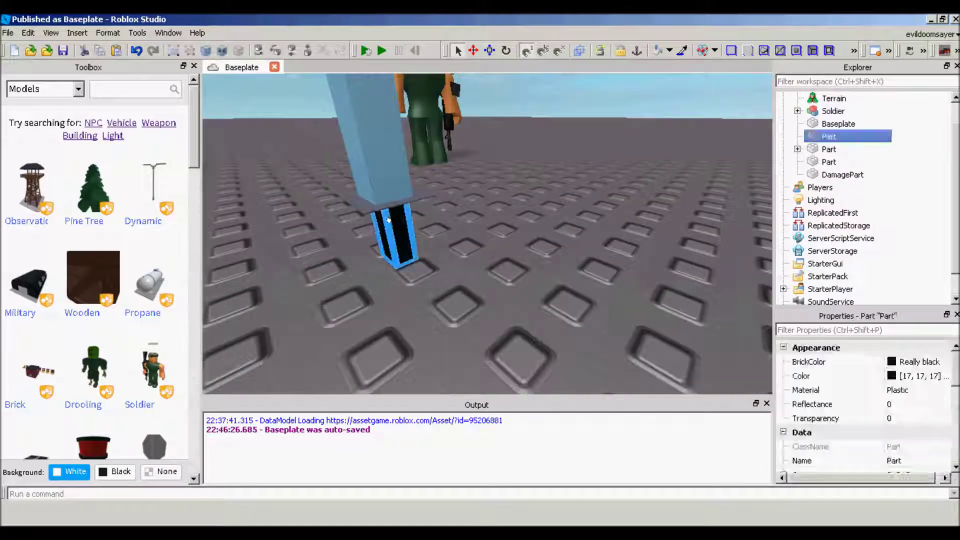
key("a")
key("d")
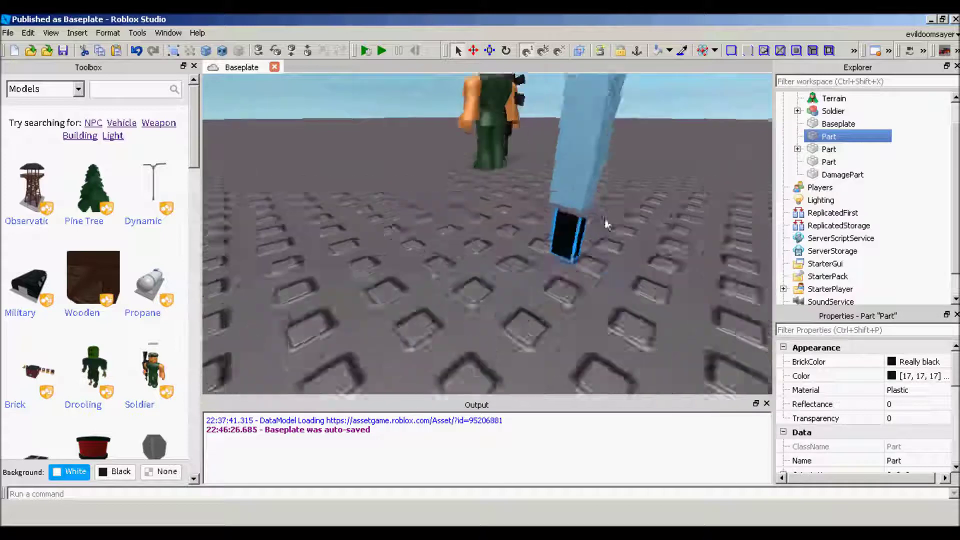
right_click_drag(606, 224, 606, 223)
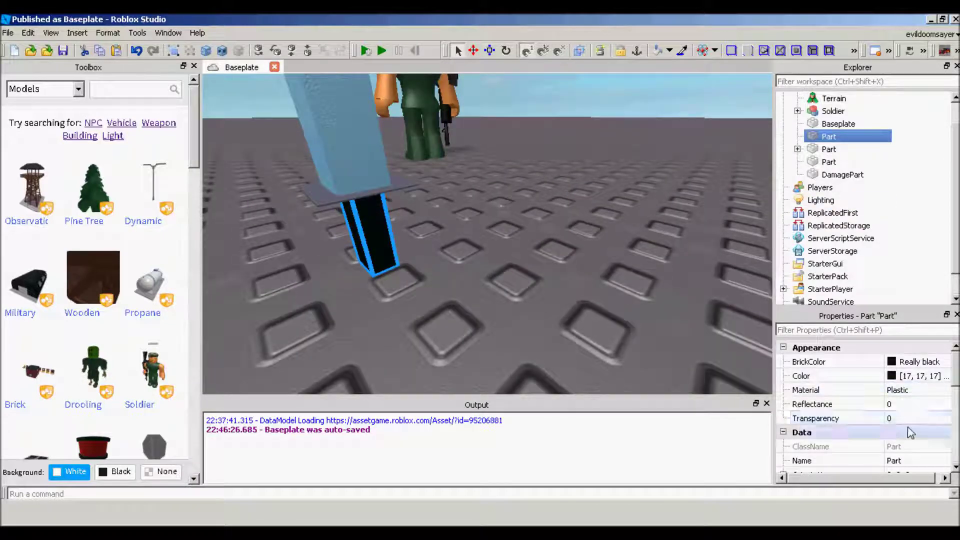
left_click(906, 460)
type("H")
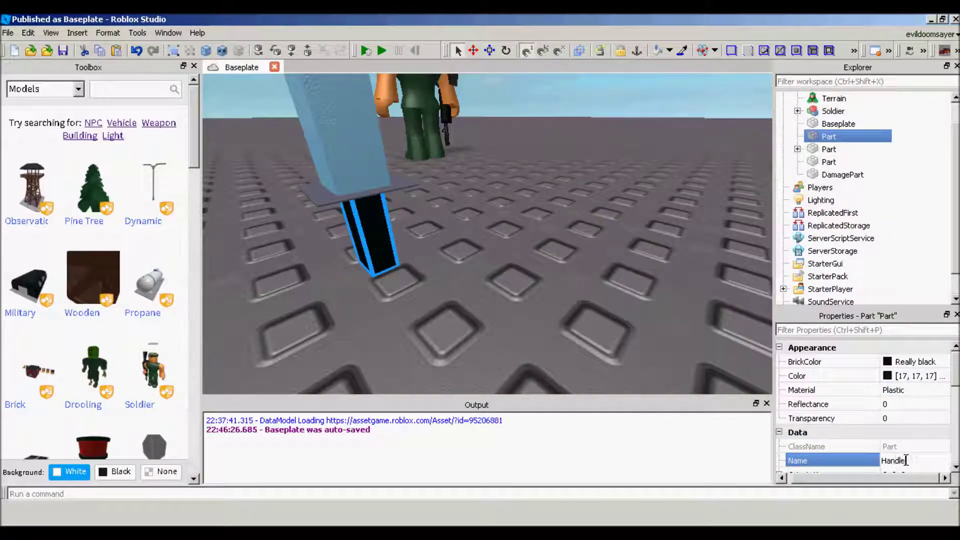
type("andle")
key("Return")
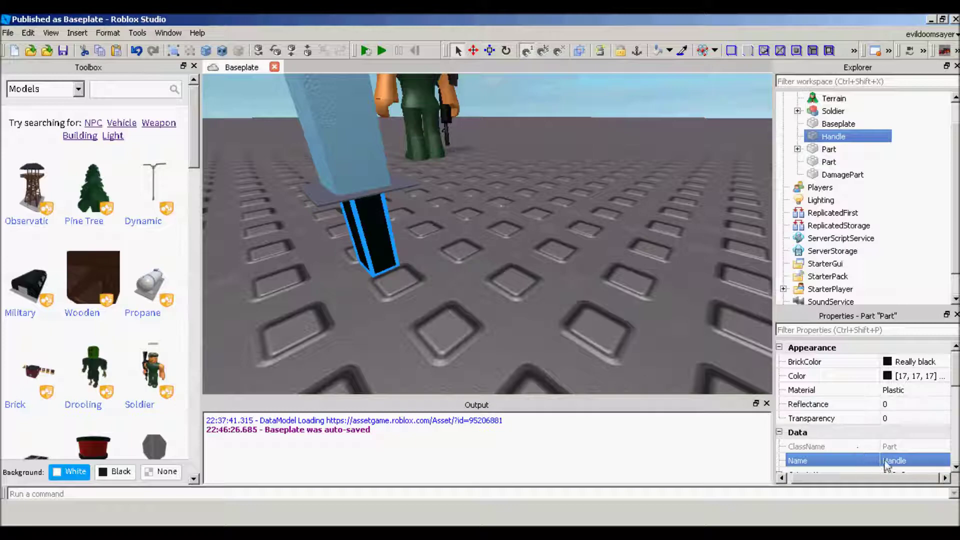
left_click(464, 249)
Select the four sword parts and examine the sword from several angles and distances
scroll(464, 249, "down", 4)
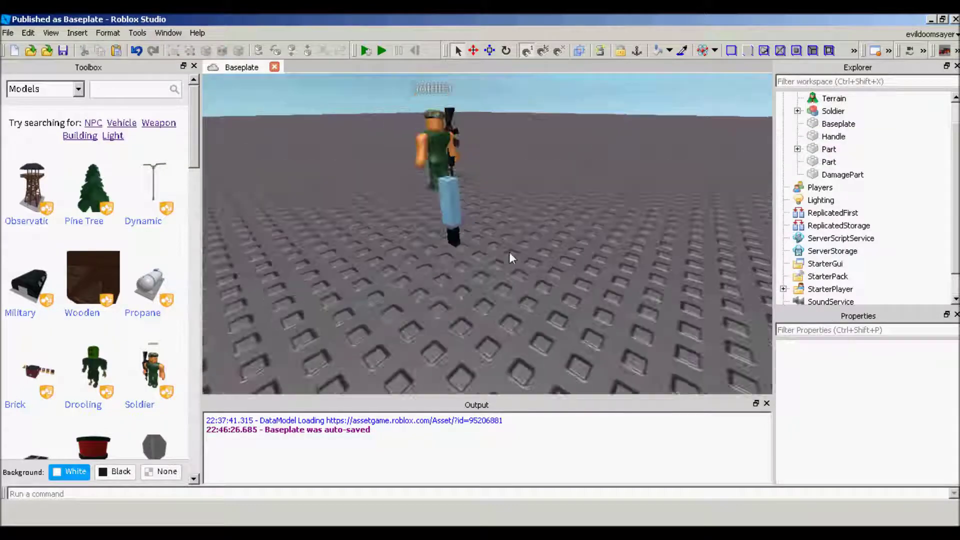
scroll(497, 225, "up", 4)
right_click_drag(497, 225, 475, 143)
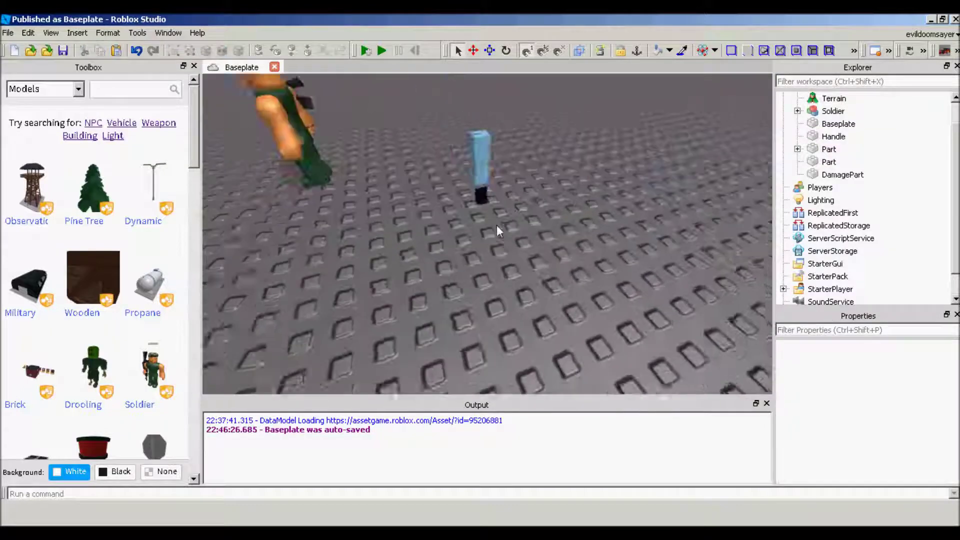
scroll(491, 161, "up", 3)
scroll(491, 157, "down", 3)
scroll(491, 157, "up", 4)
scroll(482, 145, "down", 5)
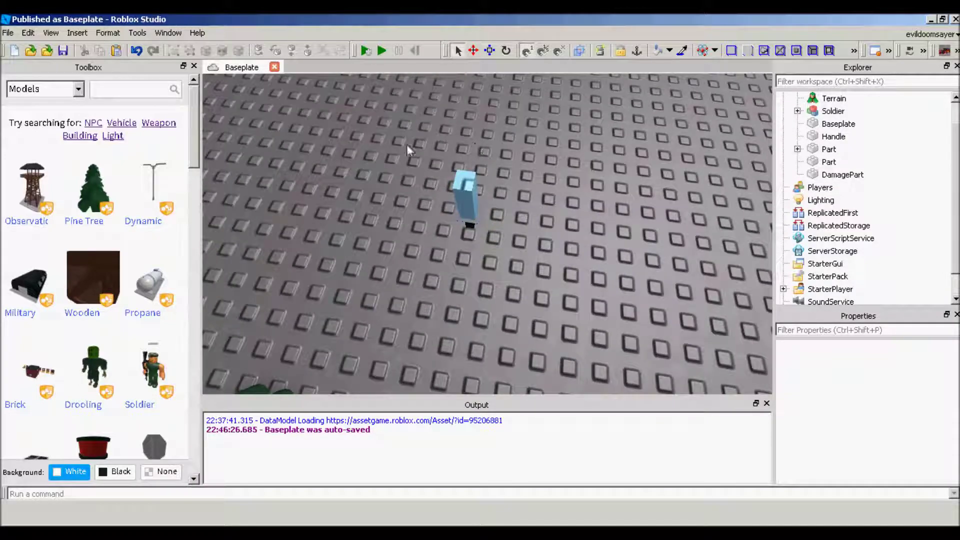
left_click_drag(407, 144, 556, 261)
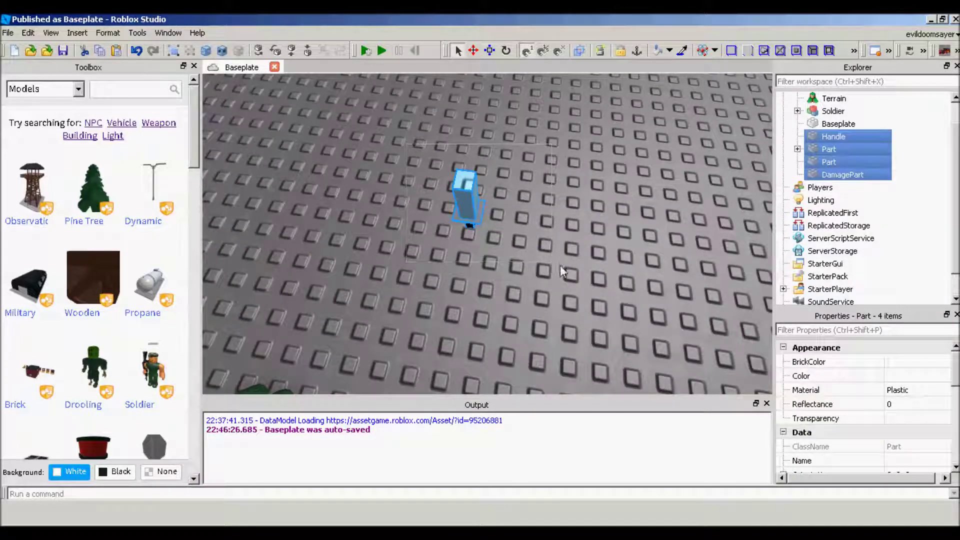
scroll(449, 213, "up", 8)
scroll(407, 171, "down", 5)
right_click_drag(407, 172, 419, 178)
scroll(424, 147, "up", 2)
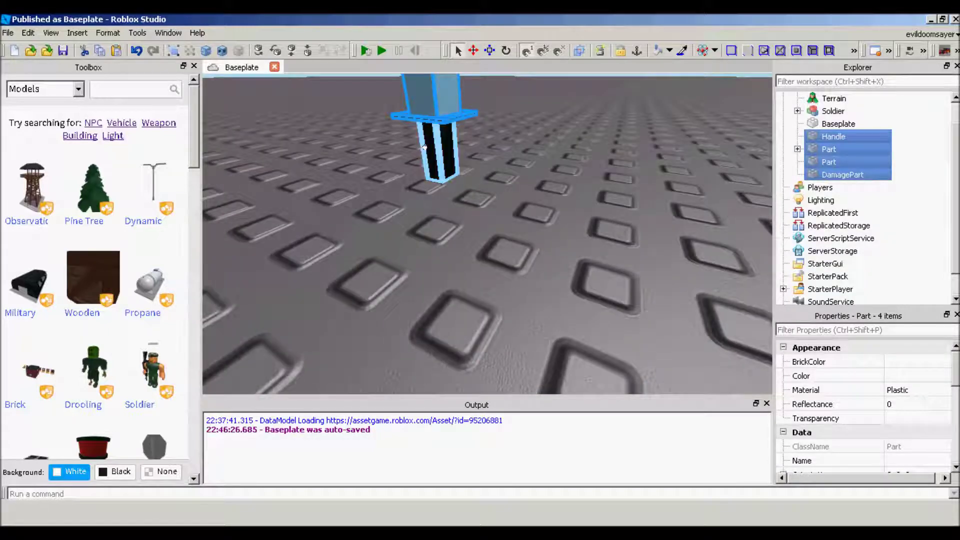
scroll(423, 147, "down", 2)
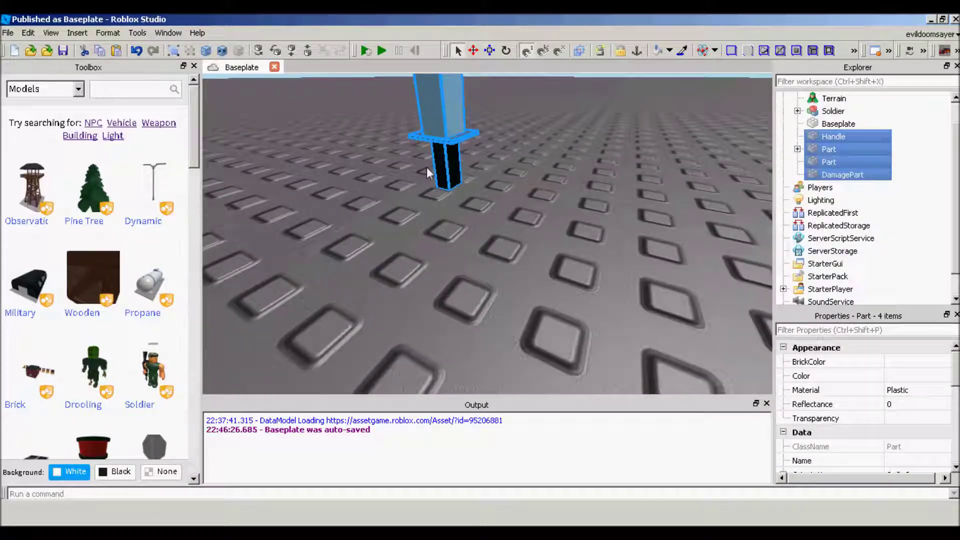
scroll(464, 166, "down", 5)
right_click_drag(464, 166, 451, 119)
scroll(452, 119, "up", 4)
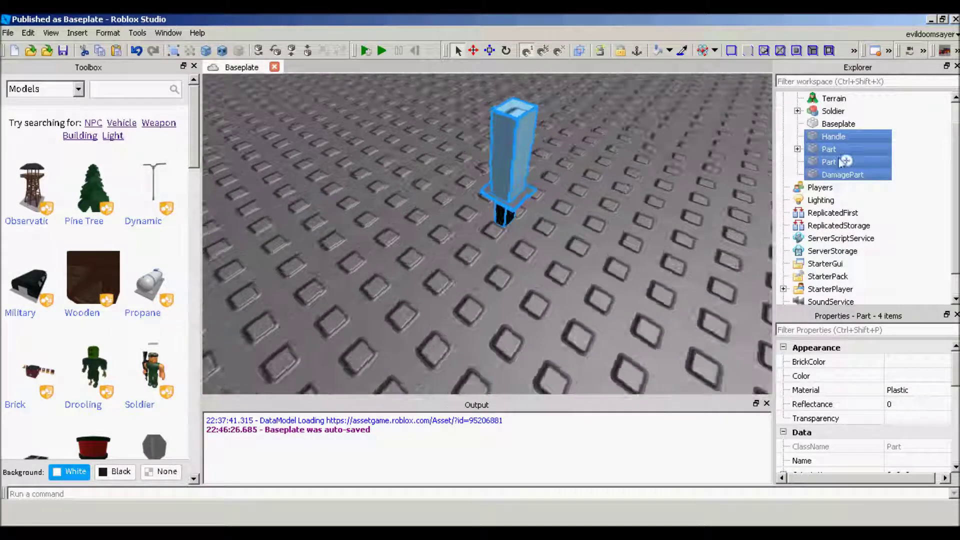
left_click(898, 221)
Insert a Tool object into StarterPack and rename it Sword
left_click(842, 275)
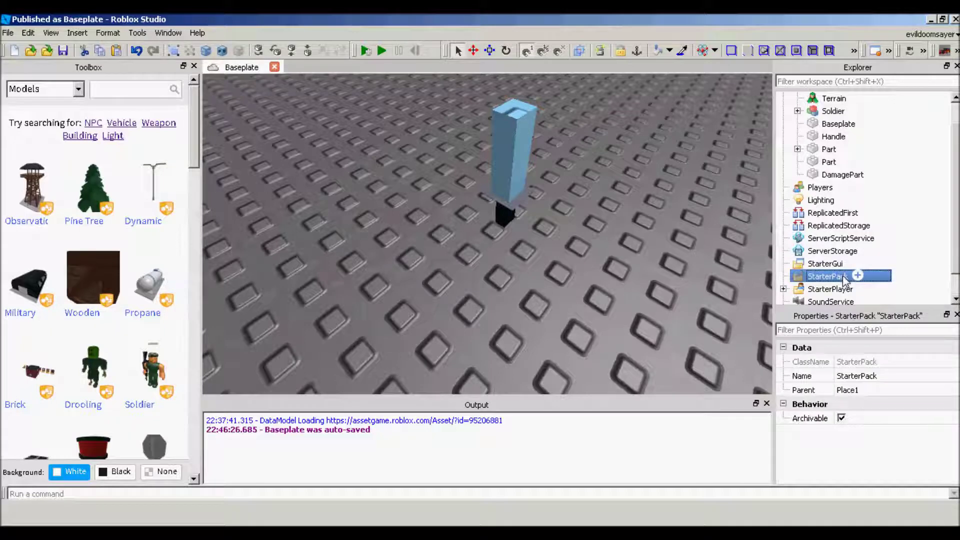
right_click(842, 275)
mouse_move(831, 227)
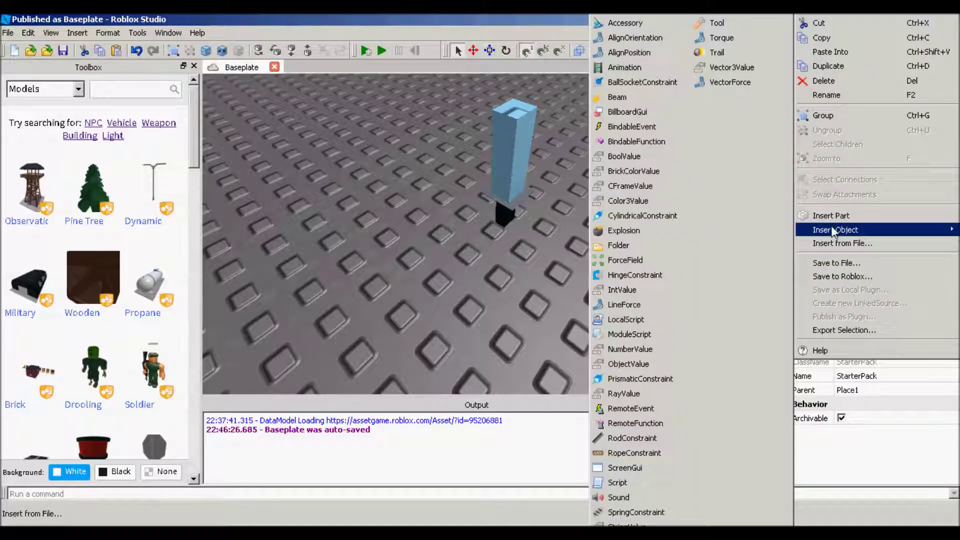
left_click(717, 23)
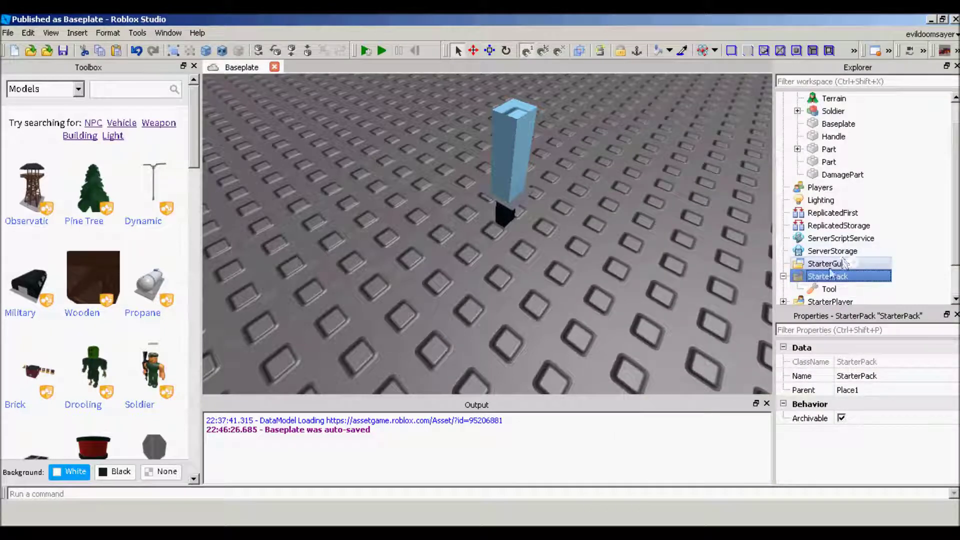
left_click(898, 459)
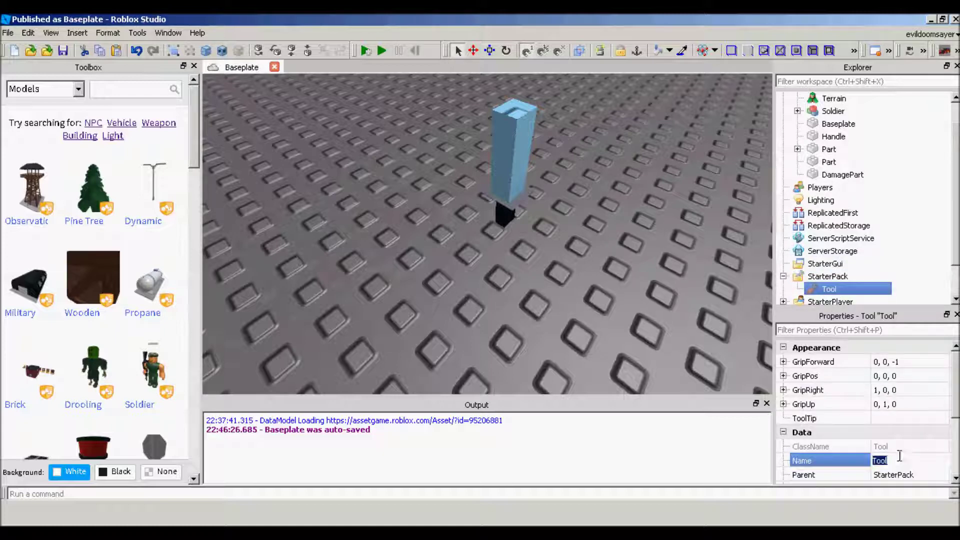
type("Sword")
left_click(476, 133)
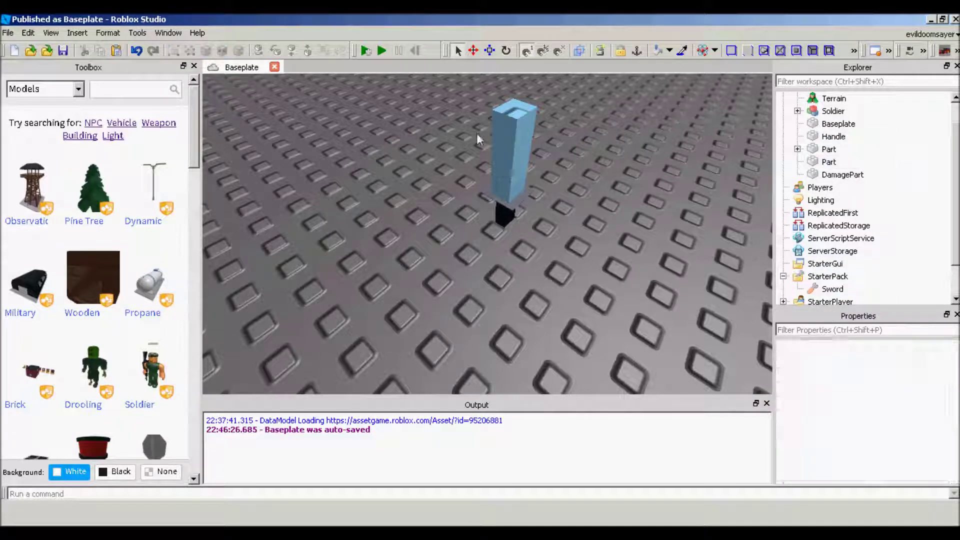
Select the four sword parts, including Handle and DamagePart, and move them from Workspace into the Sword tool in StarterPack
scroll(487, 104, "down", 3)
left_click_drag(431, 136, 570, 256)
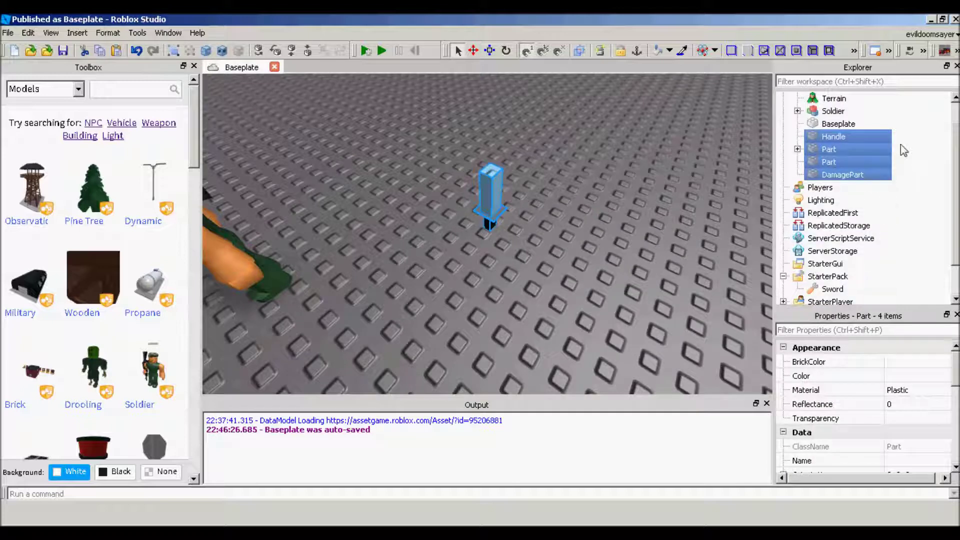
scroll(902, 144, "down", 1)
mouse_move(858, 126)
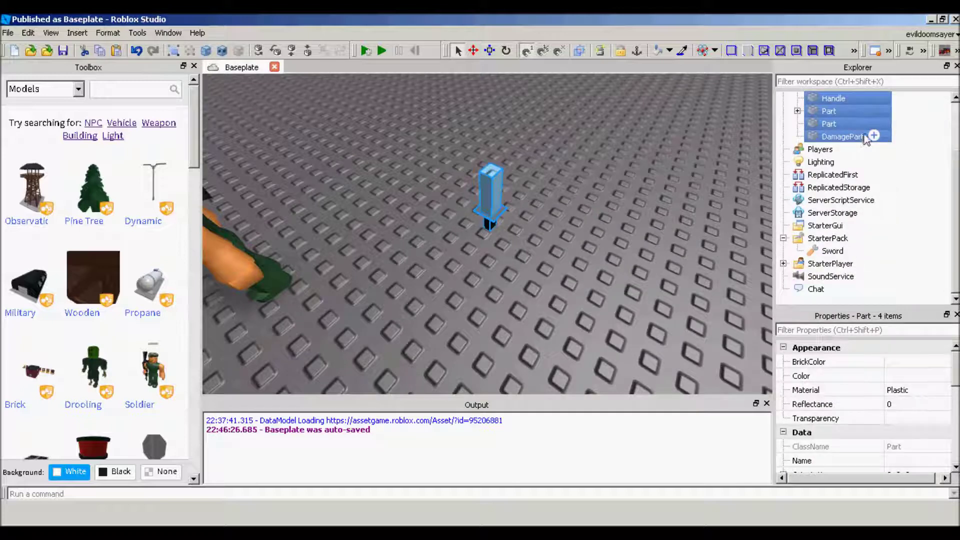
left_click_drag(851, 138, 850, 250)
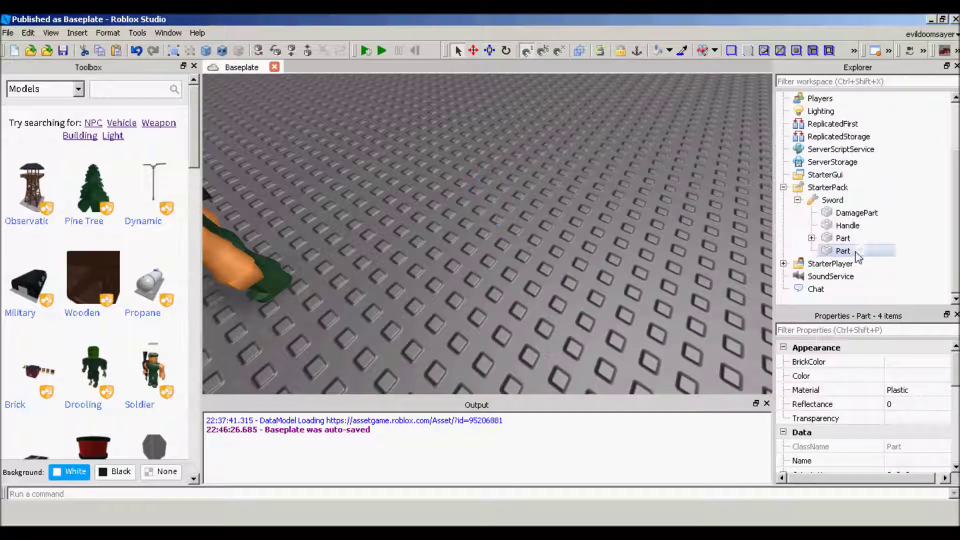
left_click(830, 201)
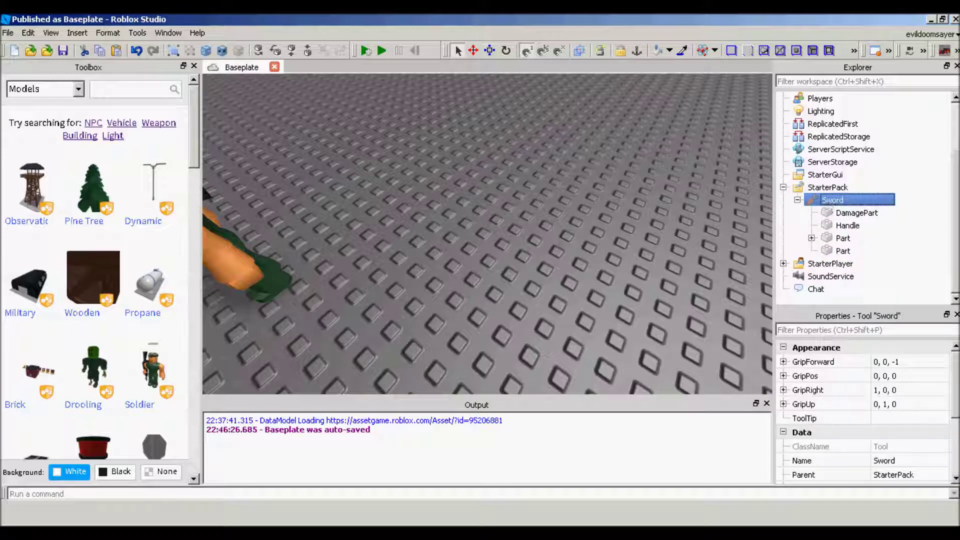
Delete the Soldier model from the baseplate
scroll(546, 222, "down", 5)
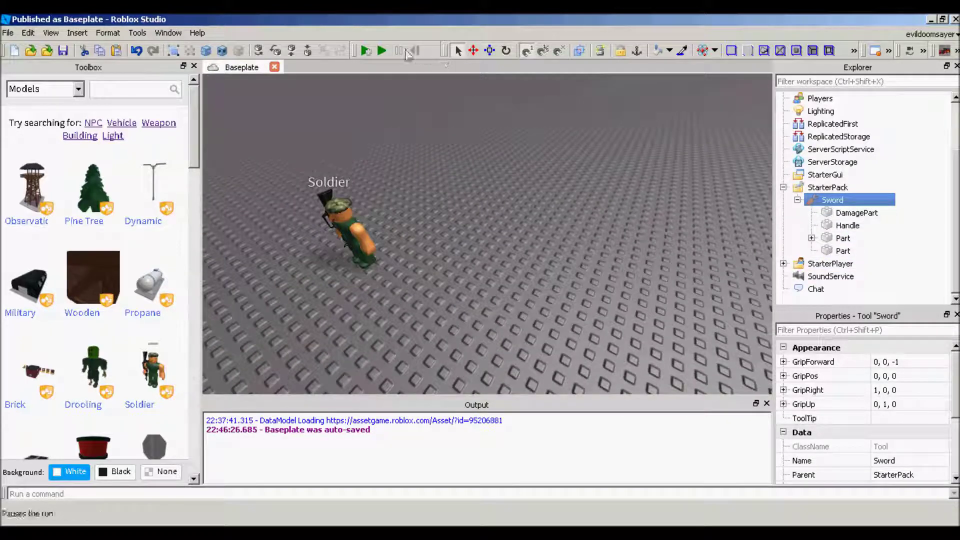
left_click(345, 230)
key("Delete")
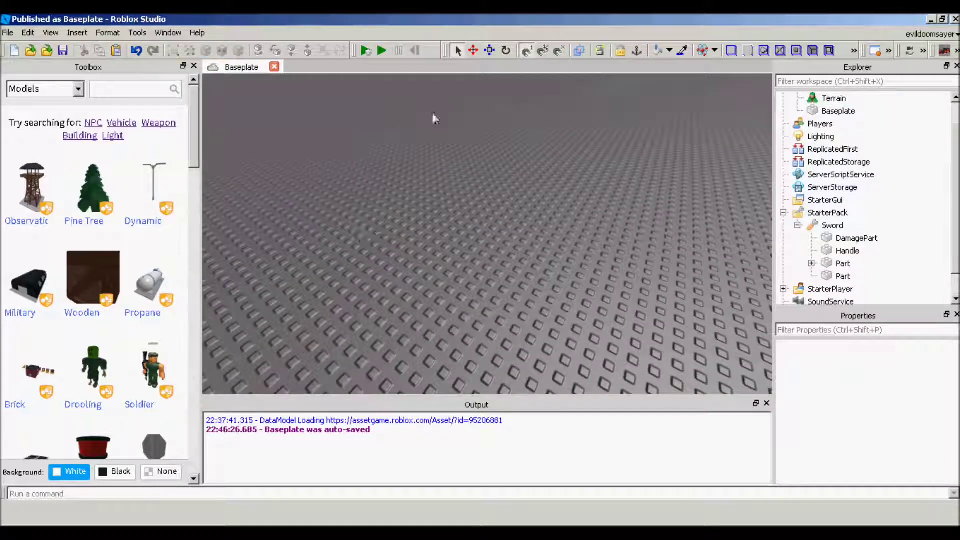
Playtest the place, equip and unequip the Sword several times to check how its parts hold together, and stop the test
left_click(365, 51)
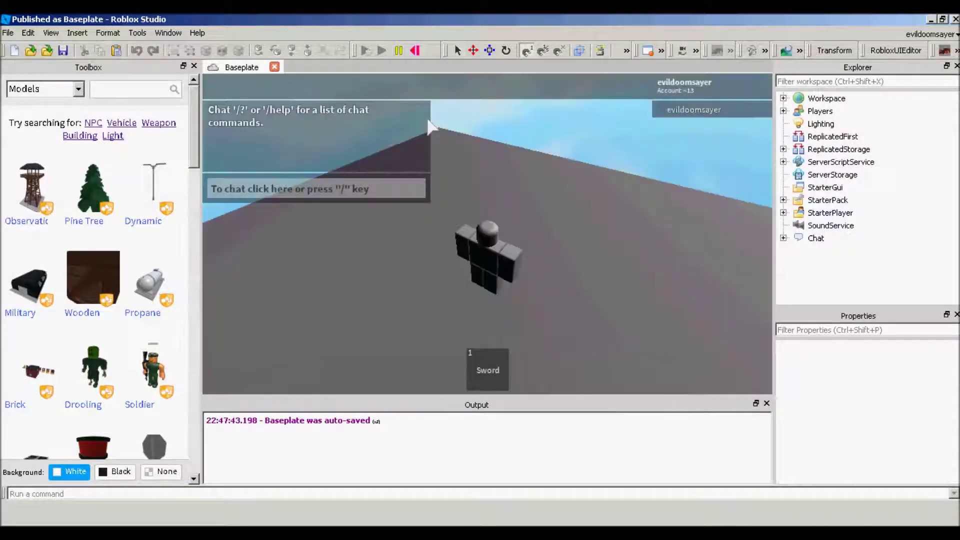
key("1")
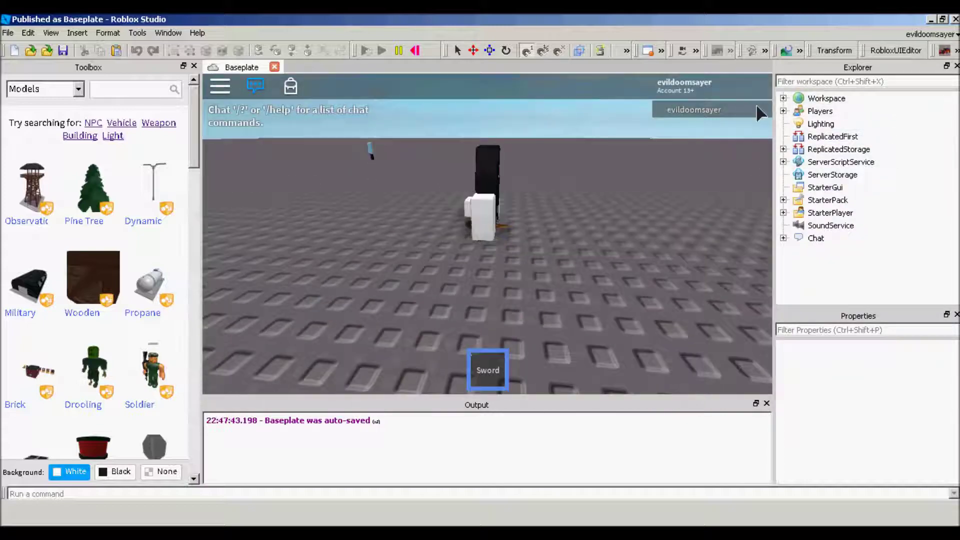
key("1")
key("1")
key("1")
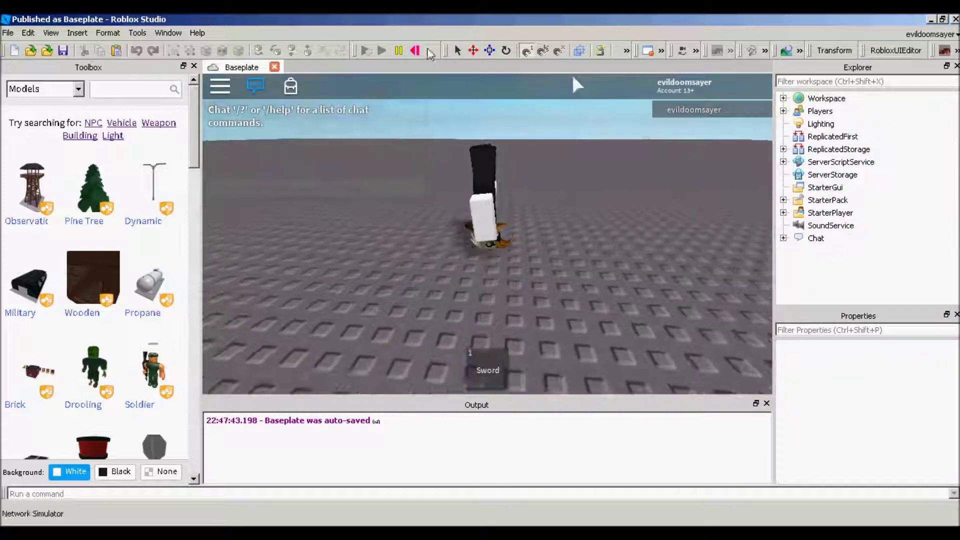
left_click(416, 51)
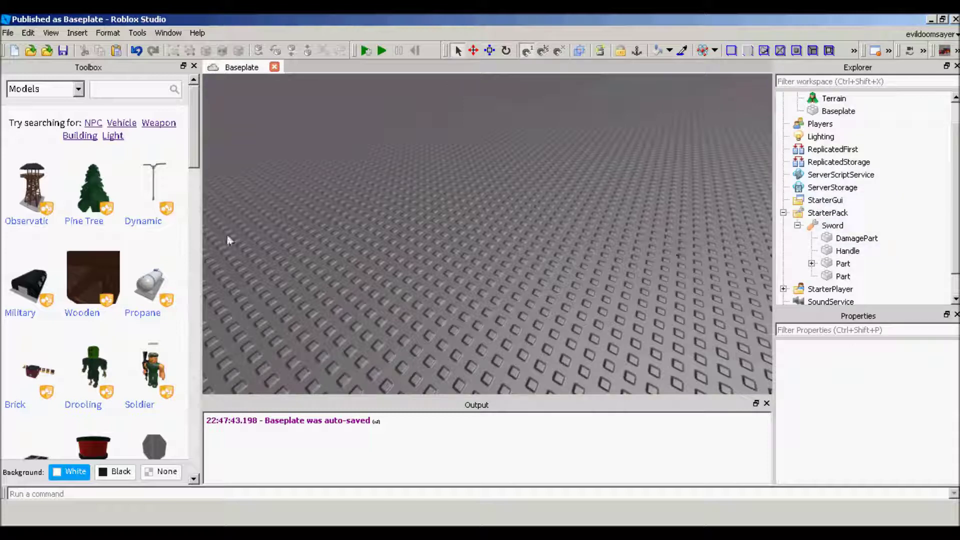
Insert the Weld Script from My Models and move it into the Sword tool
left_click(60, 91)
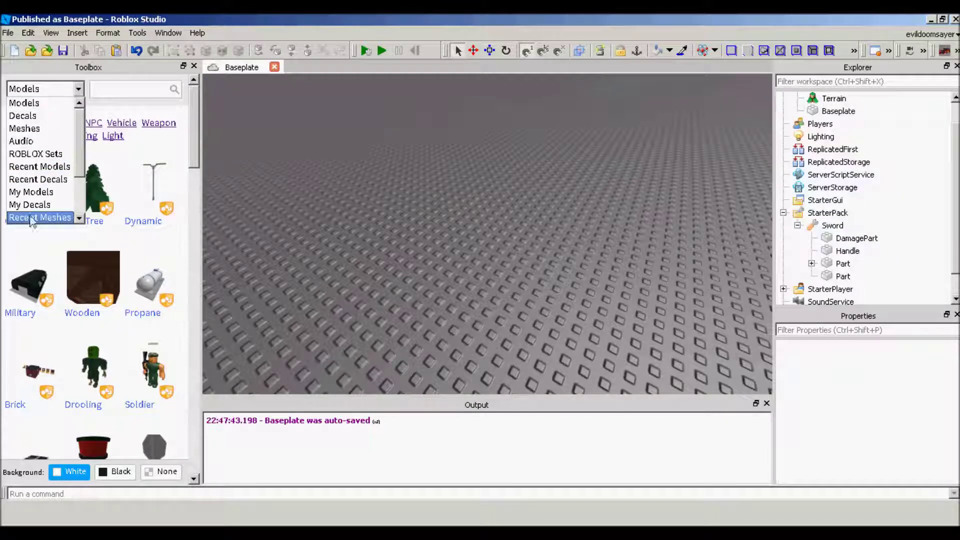
left_click(36, 193)
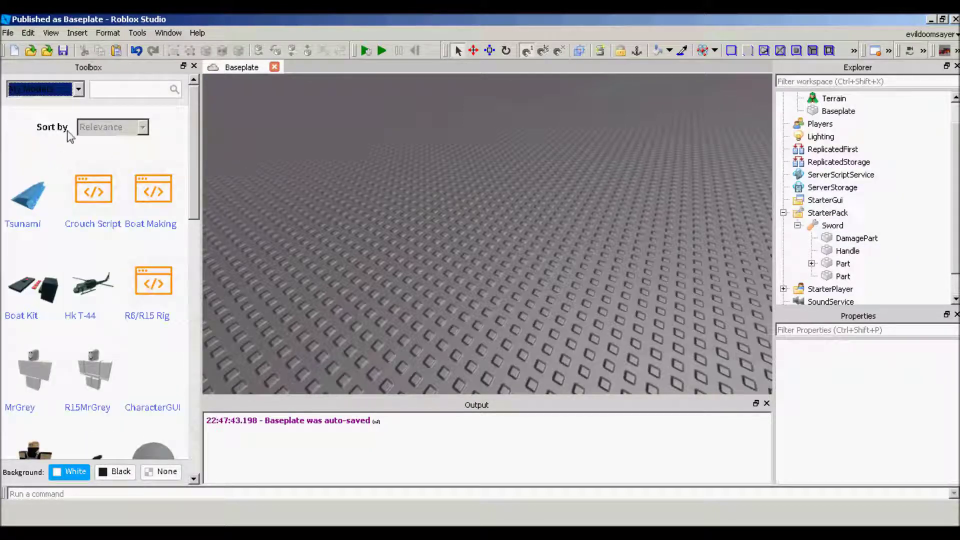
scroll(144, 307, "down", 10)
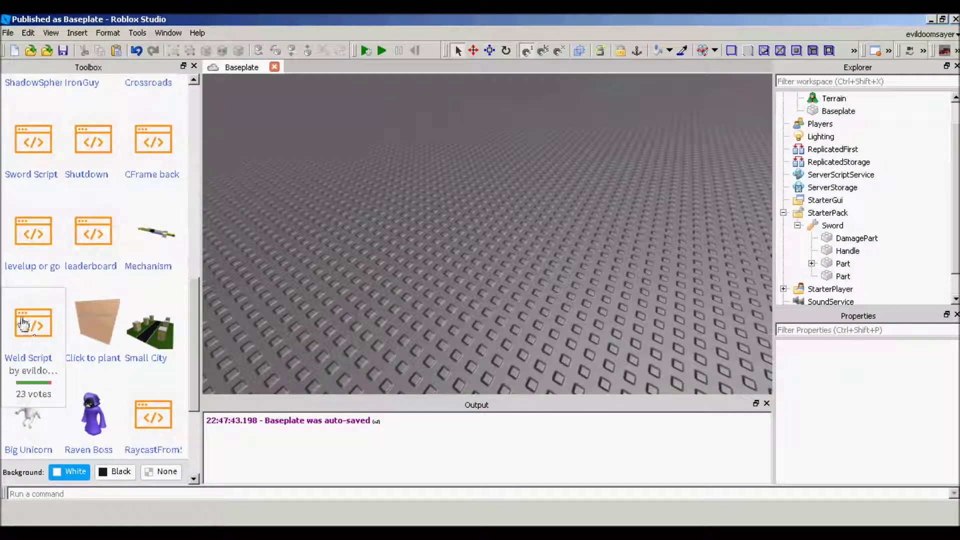
left_click(33, 327)
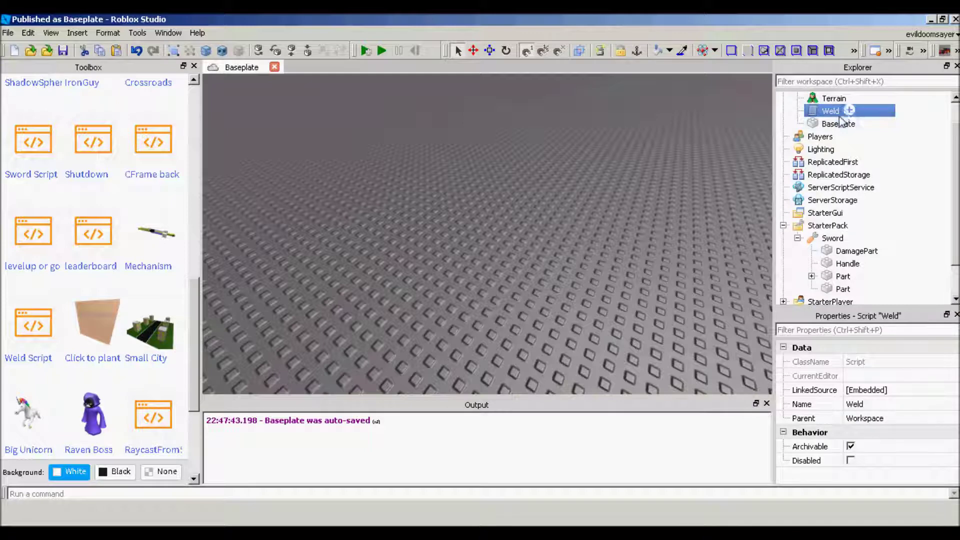
left_click_drag(833, 114, 834, 238)
Open the Weld script in the Sword tool and examine its Types list of part class names
double_click(844, 238)
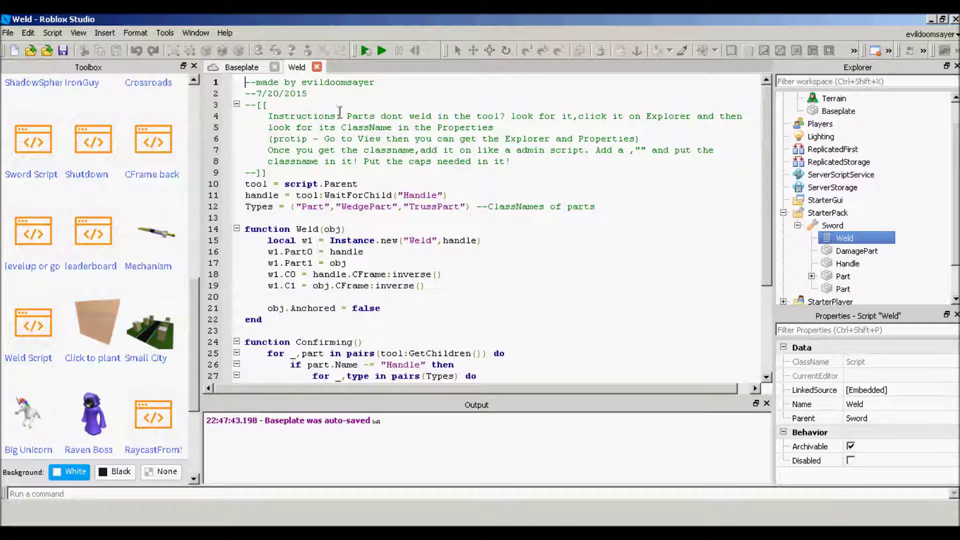
left_click(242, 70)
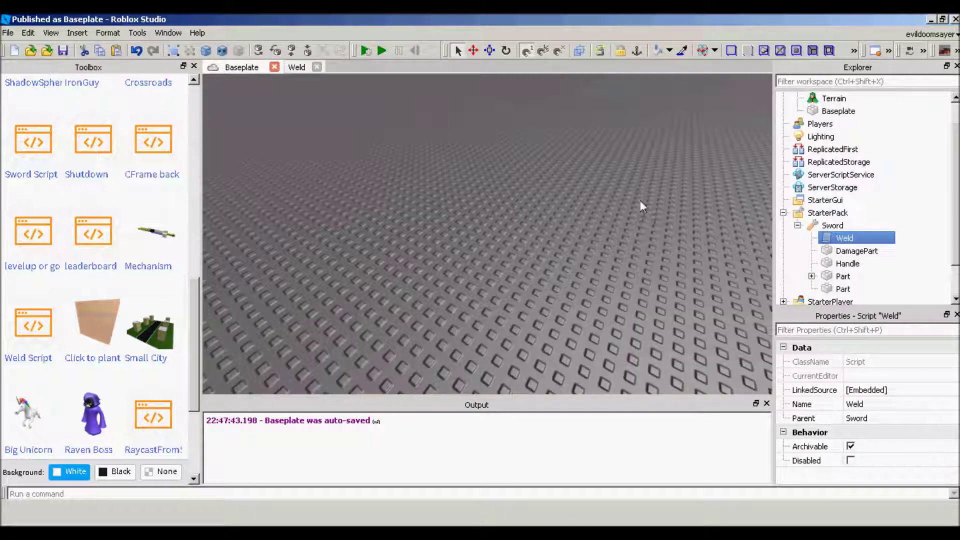
left_click(296, 67)
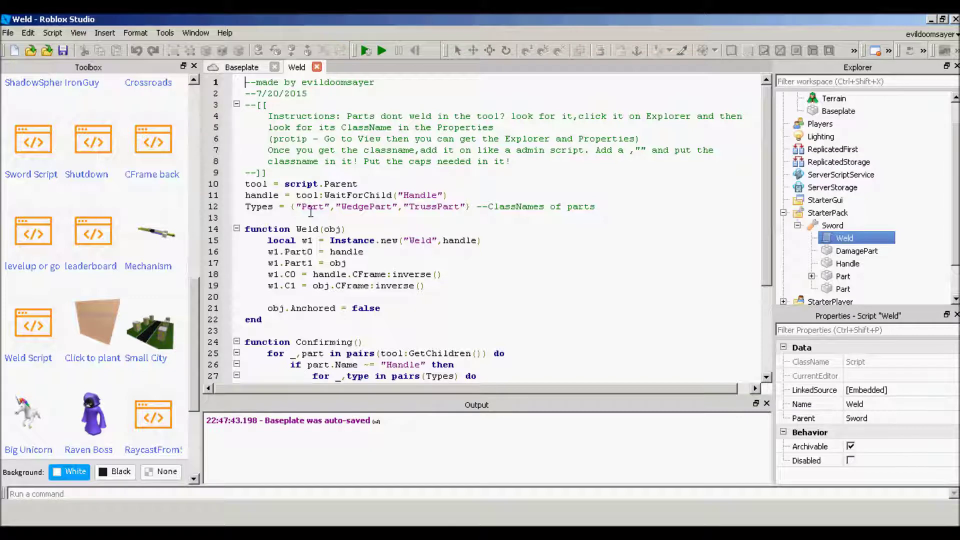
left_click_drag(354, 207, 434, 209)
left_click(465, 205)
left_click(250, 70)
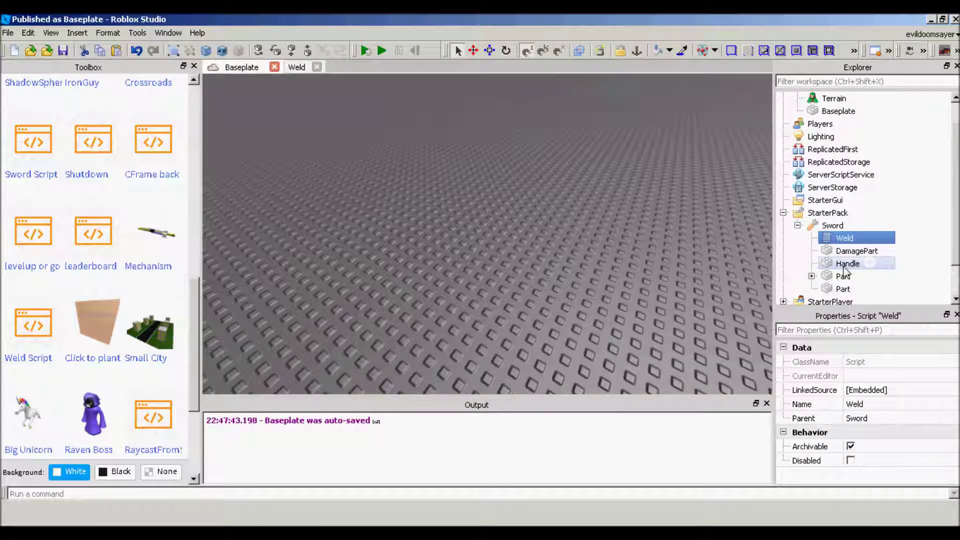
Check the ClassName property of DamagePart in the Sword tool
left_click(851, 251)
scroll(859, 261, "down", 1)
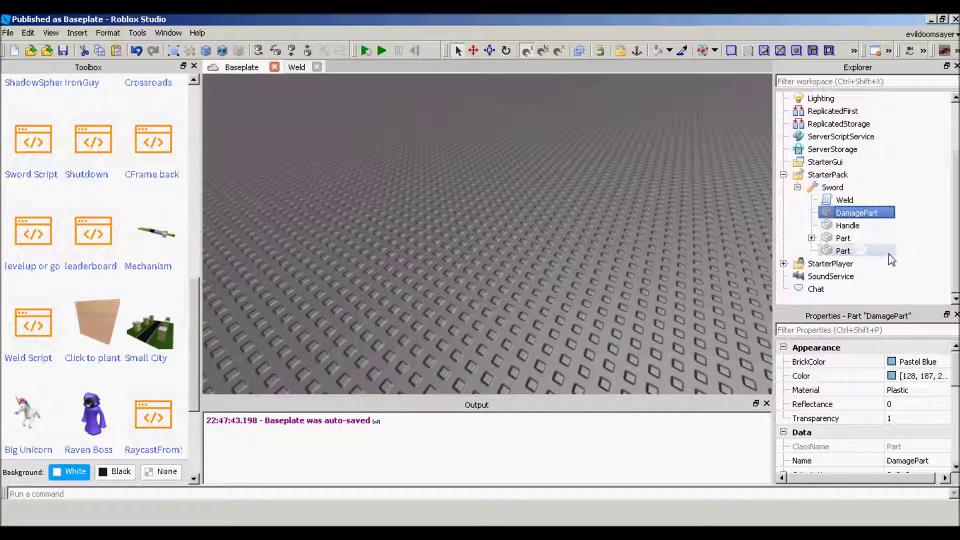
scroll(887, 414, "down", 2)
scroll(887, 414, "up", 2)
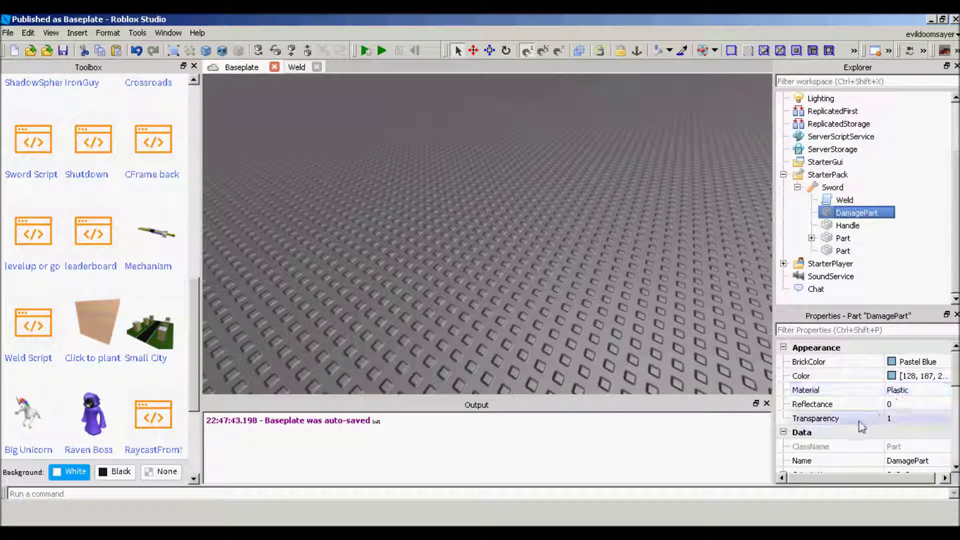
scroll(806, 437, "down", 1)
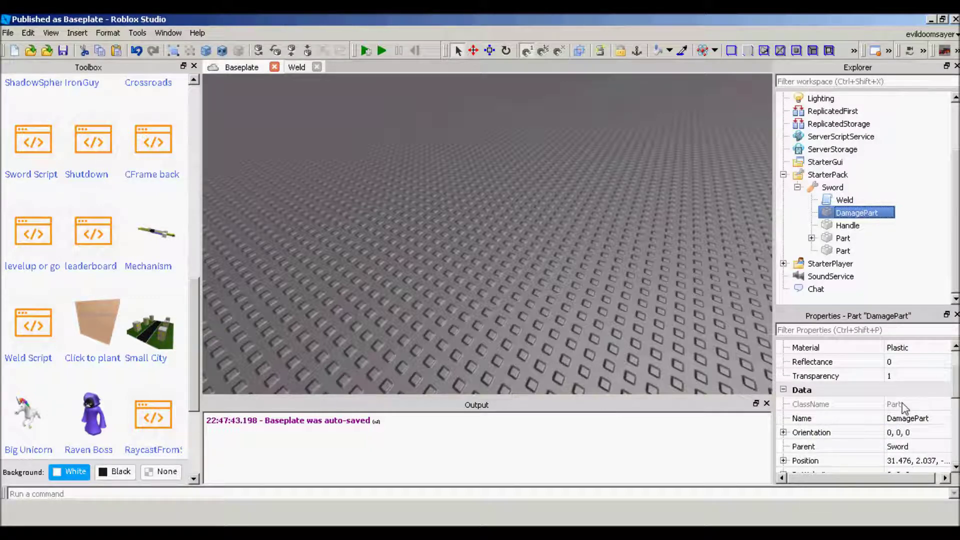
Add a comma after "TrussPart" in the Weld script's Types list, and close the timer tab in the web browser
left_click(297, 68)
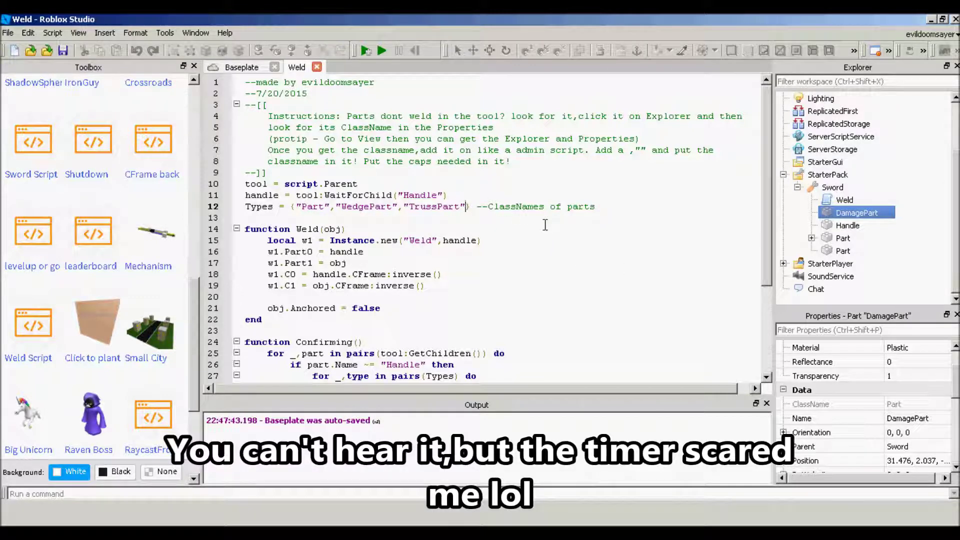
type(",")
key("alt+Tab")
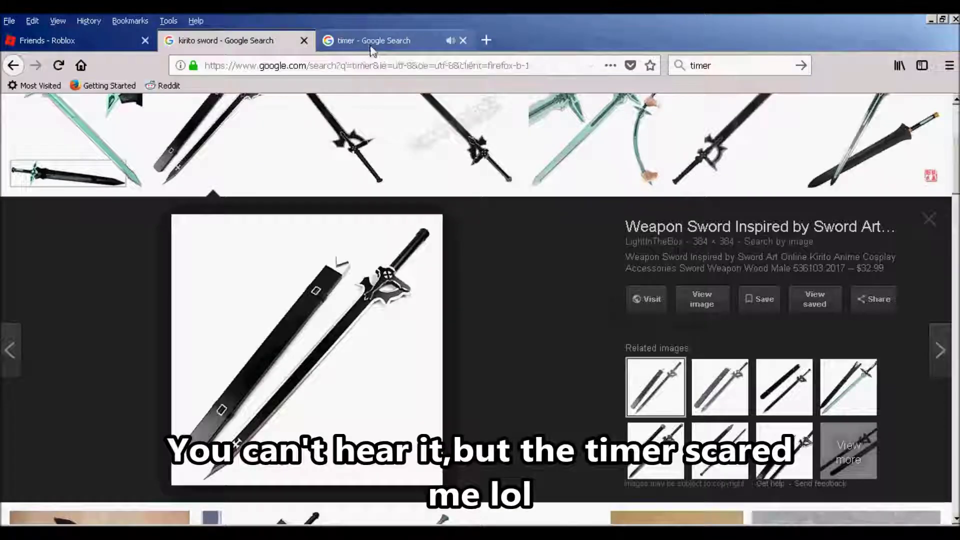
left_click(371, 47)
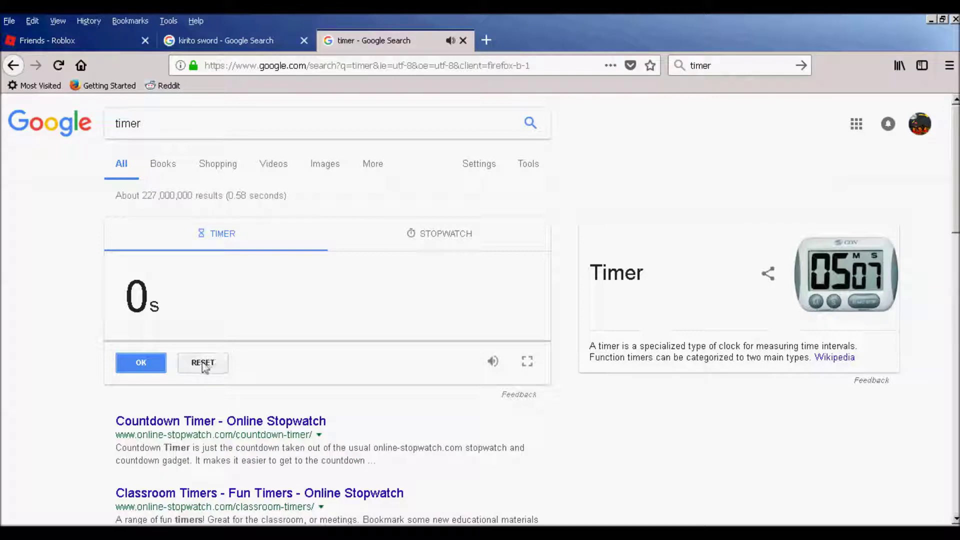
left_click(463, 40)
key("alt+Tab")
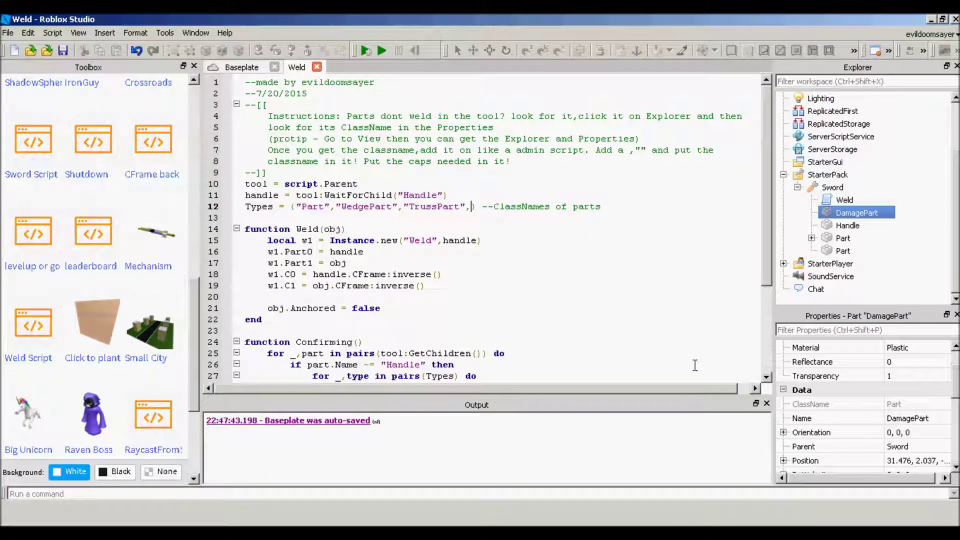
Add "Union" to the class names in the Weld script's Types list, followed by a comma
type("\"\"")
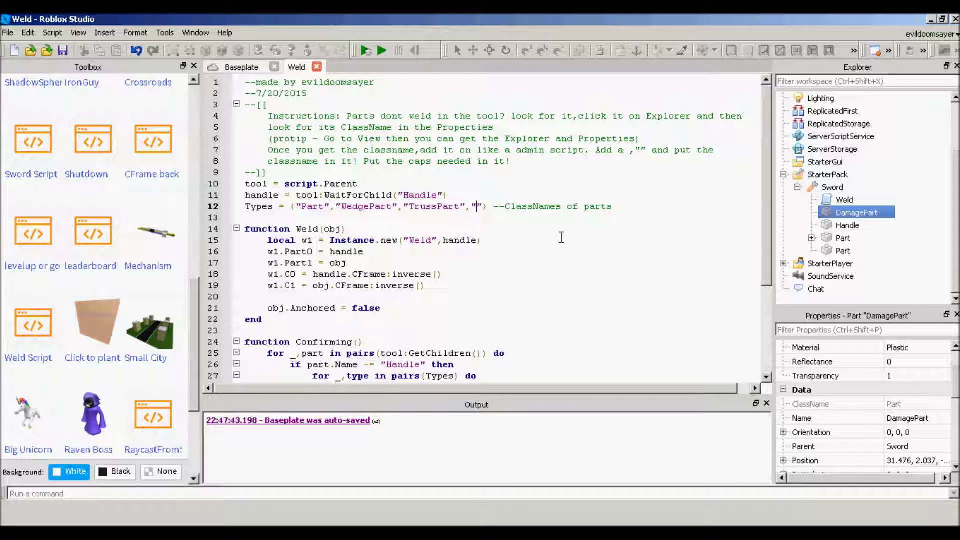
type("Union")
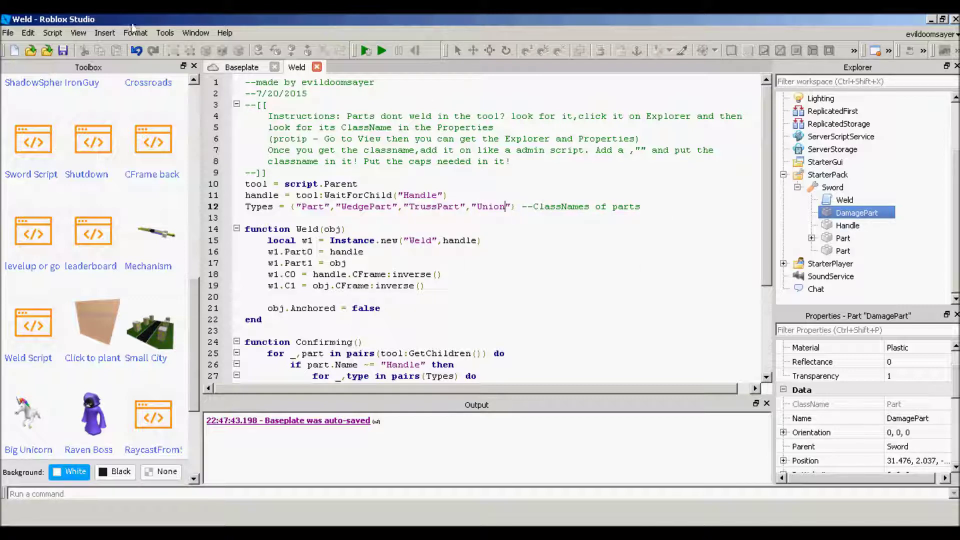
left_click(250, 68)
right_click_drag(254, 231, 253, 233)
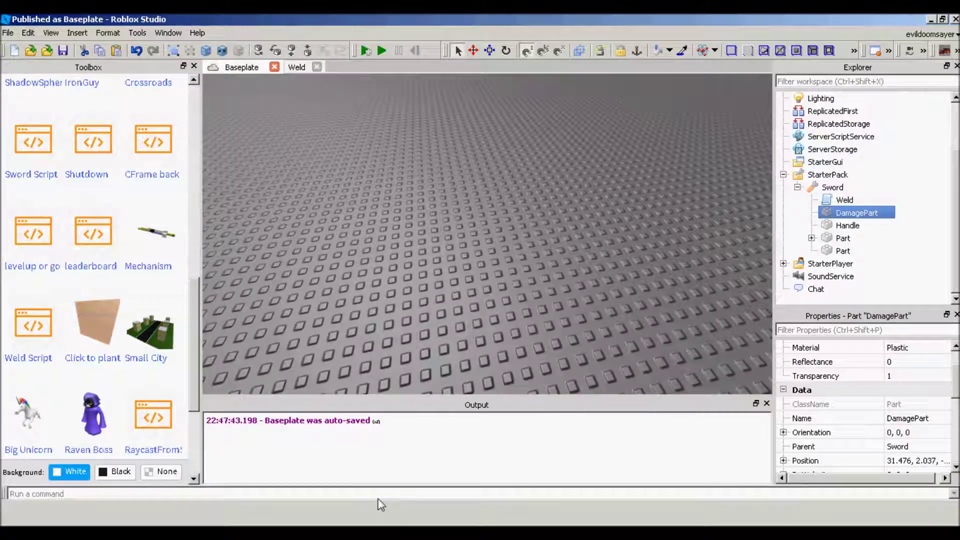
left_click(295, 67)
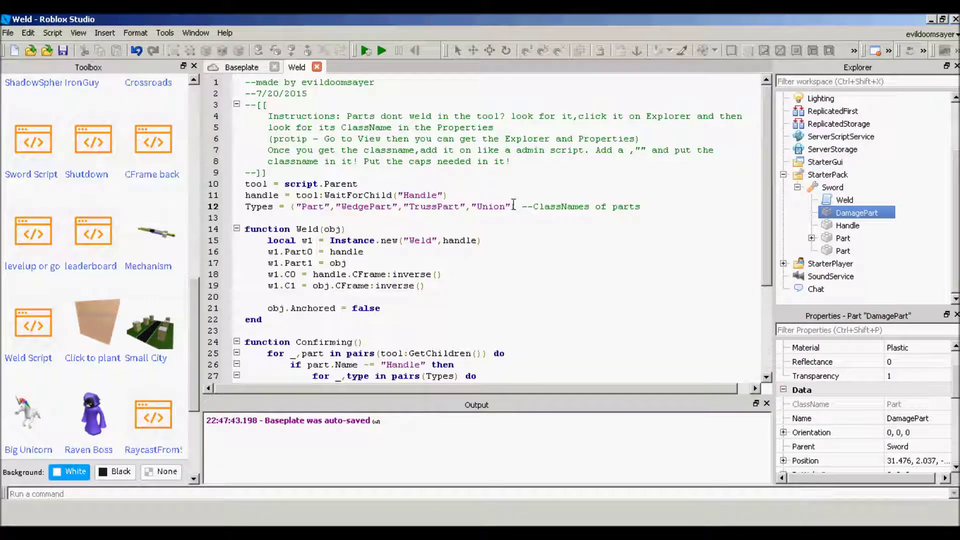
type(",")
Playtest the place, equip the welded Sword, and walk the character around to view it in hand from several sides
left_click(243, 66)
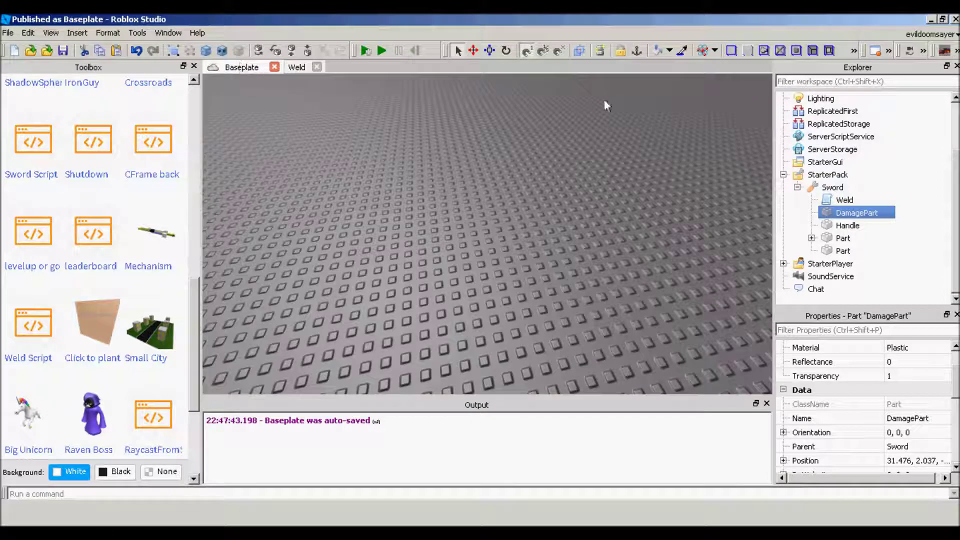
left_click(368, 52)
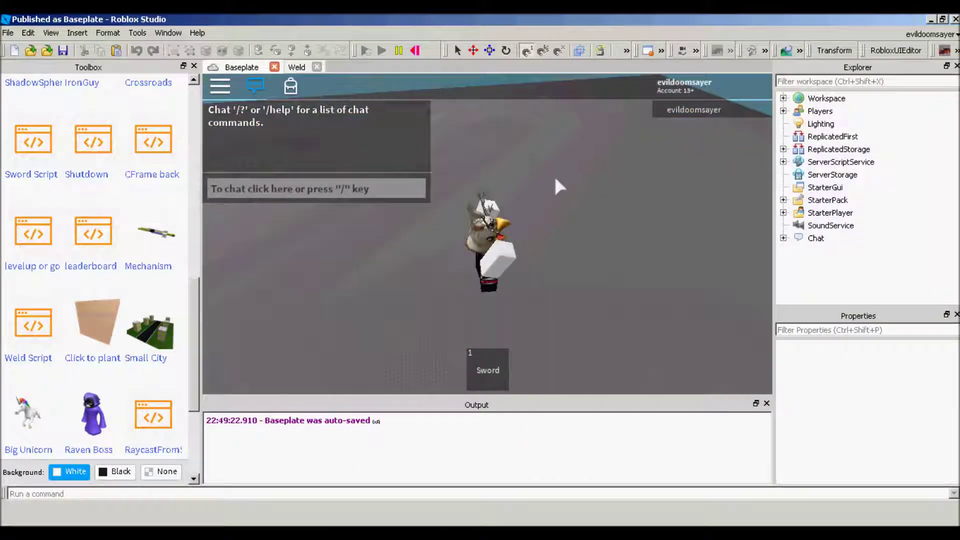
right_click_drag(526, 236, 527, 233)
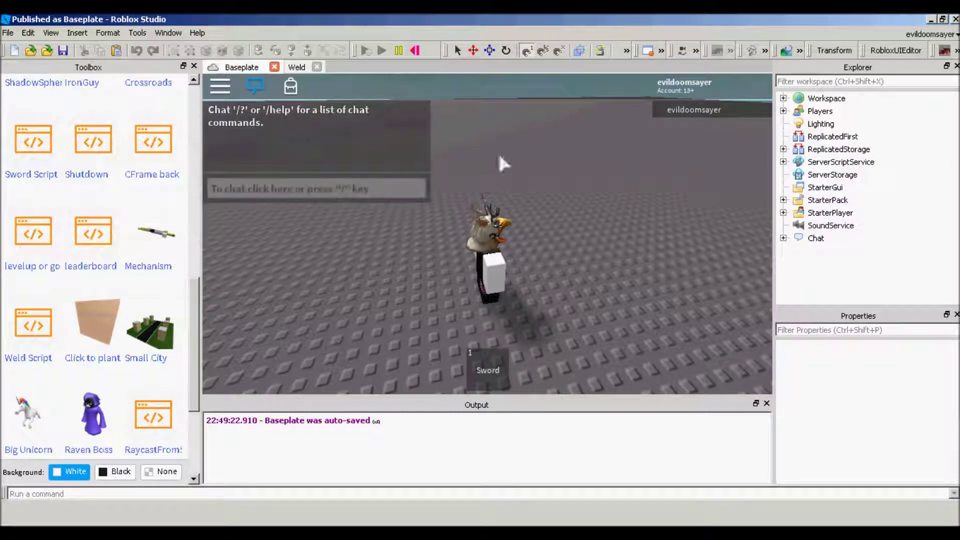
left_click(485, 349)
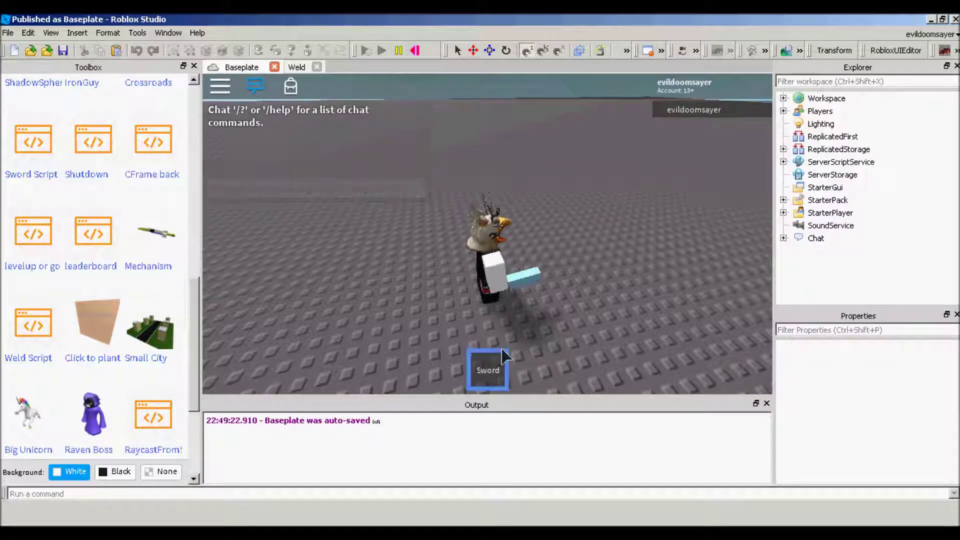
key("d")
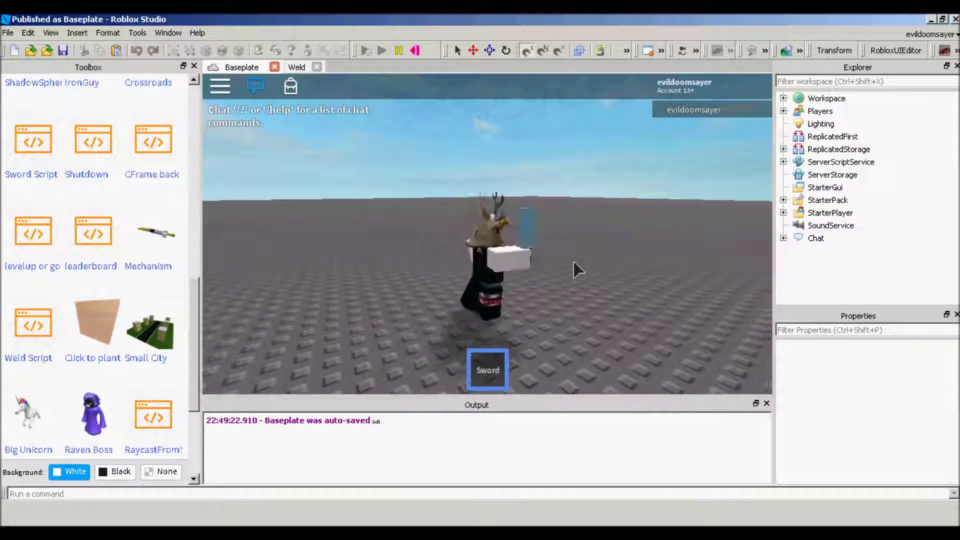
key("s")
key("d")
key("s")
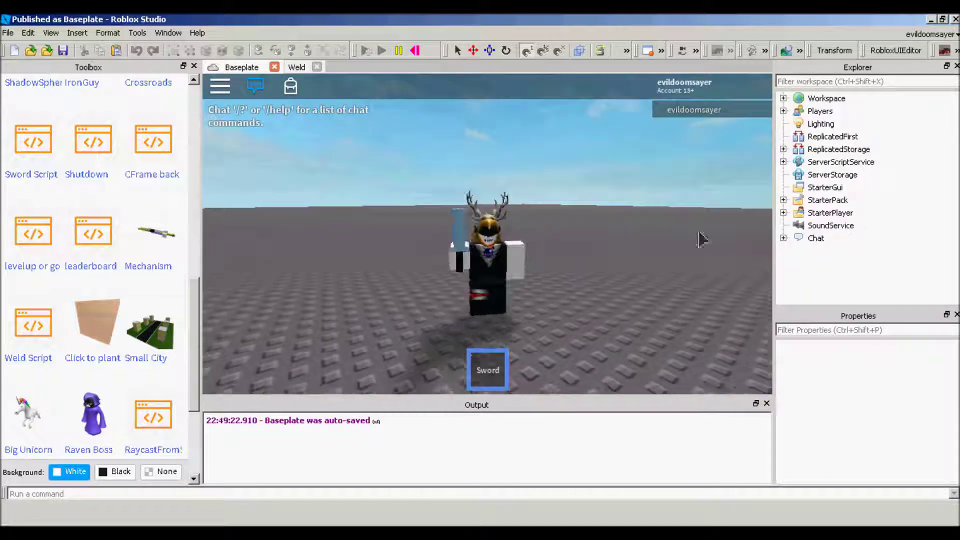
Select the equipped Sword tool inside the character's model in Workspace and examine its grip properties
right_click_drag(553, 176, 564, 178)
right_click_drag(505, 274, 504, 233)
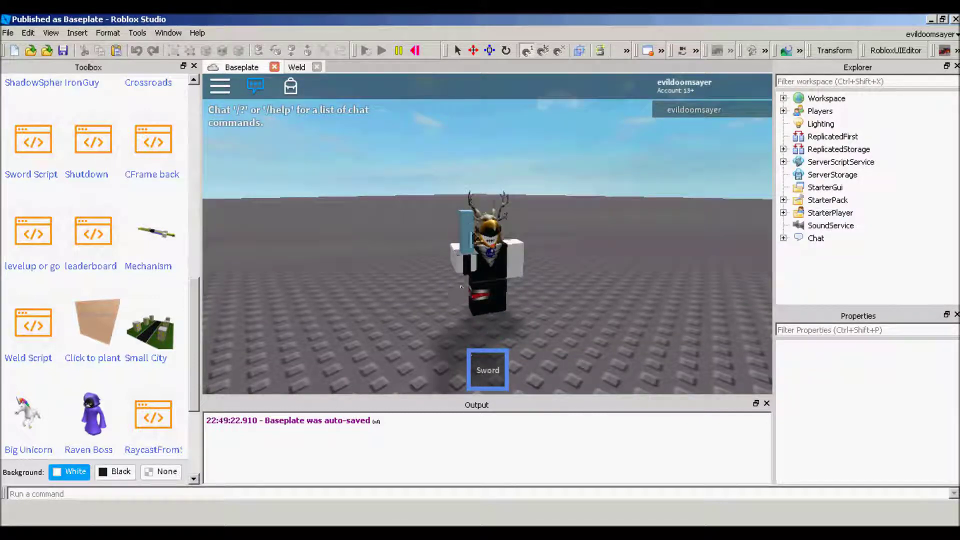
left_click(784, 98)
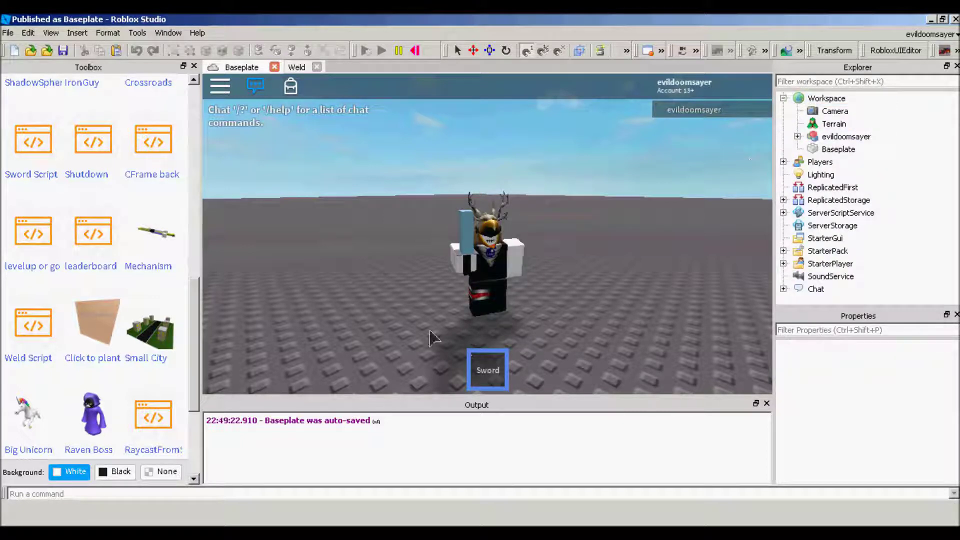
left_click(797, 136)
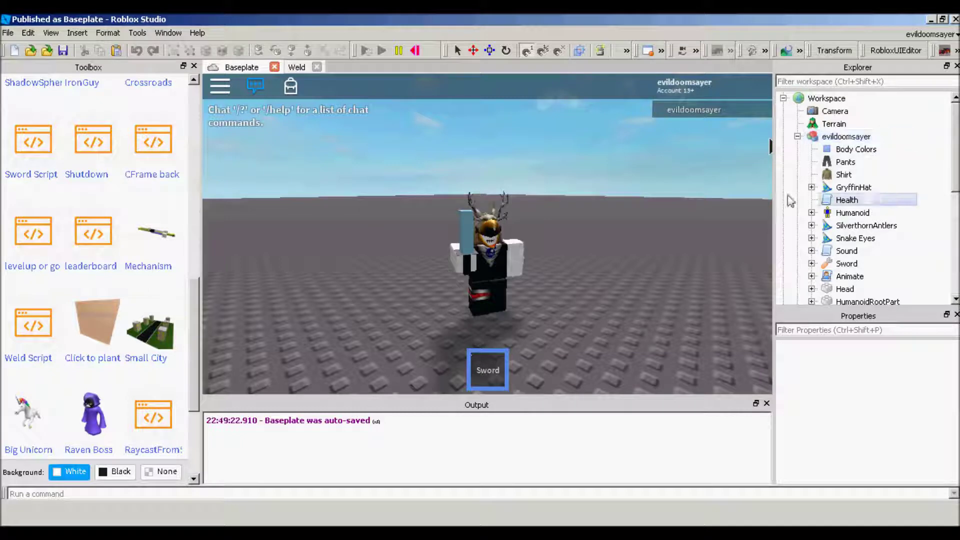
scroll(885, 186, "down", 3)
scroll(887, 172, "up", 1)
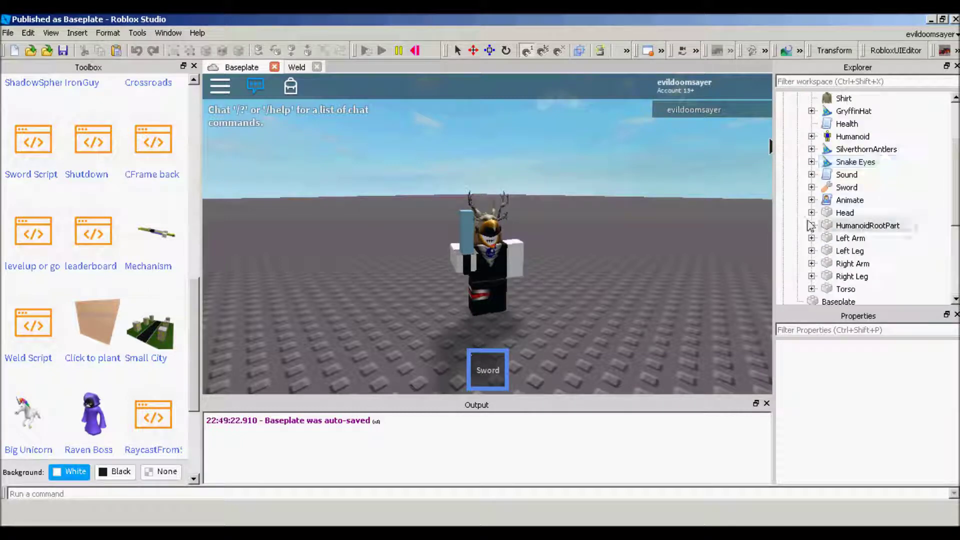
left_click(845, 188)
scroll(886, 424, "down", 1)
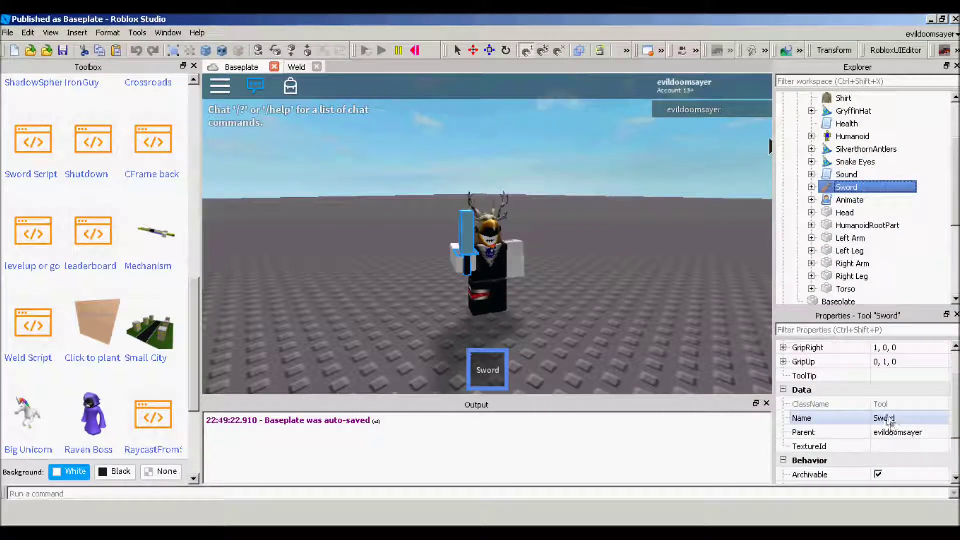
scroll(890, 422, "up", 1)
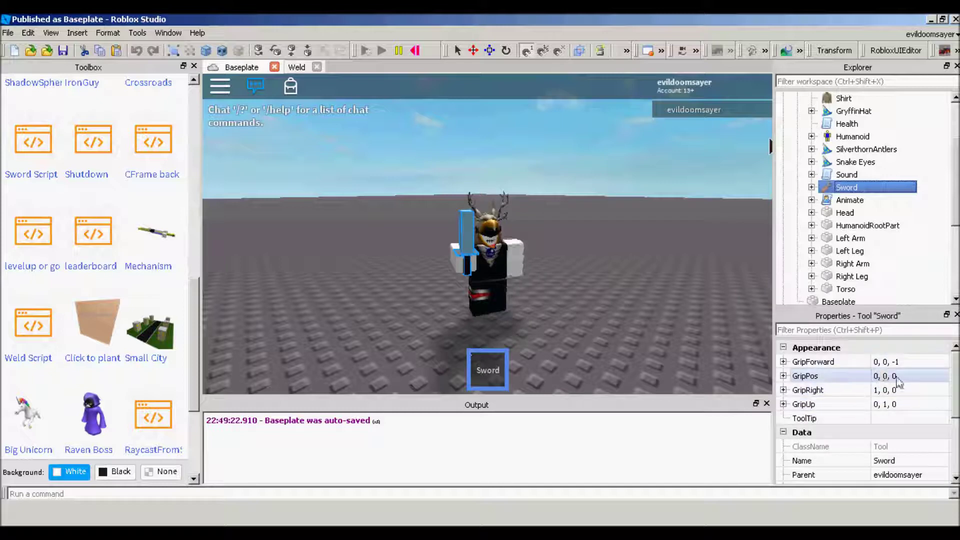
Try a GripPos of 0, 0, 5 on the equipped Sword and set it back to 0, 0, 0
left_click(901, 376)
key("BackSpace")
type("5")
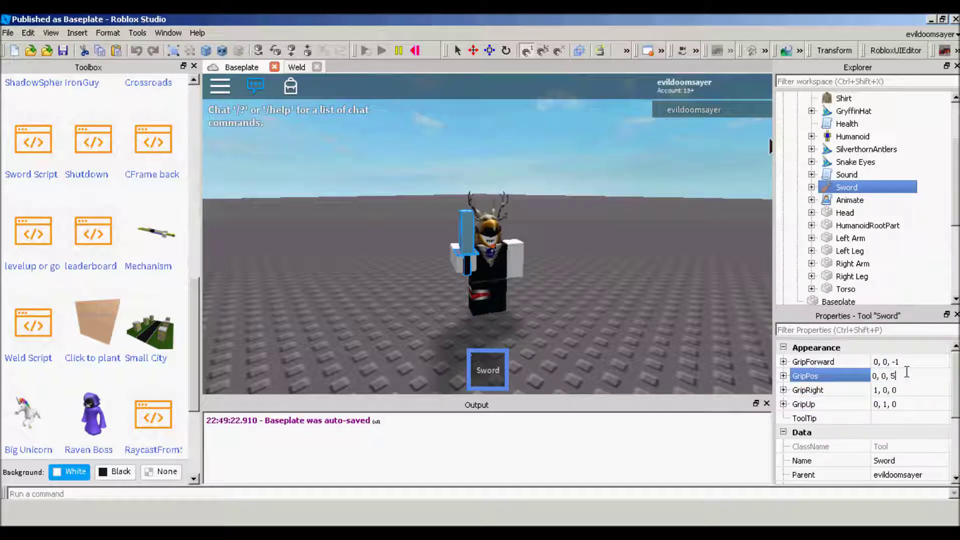
key("Return")
left_click(923, 378)
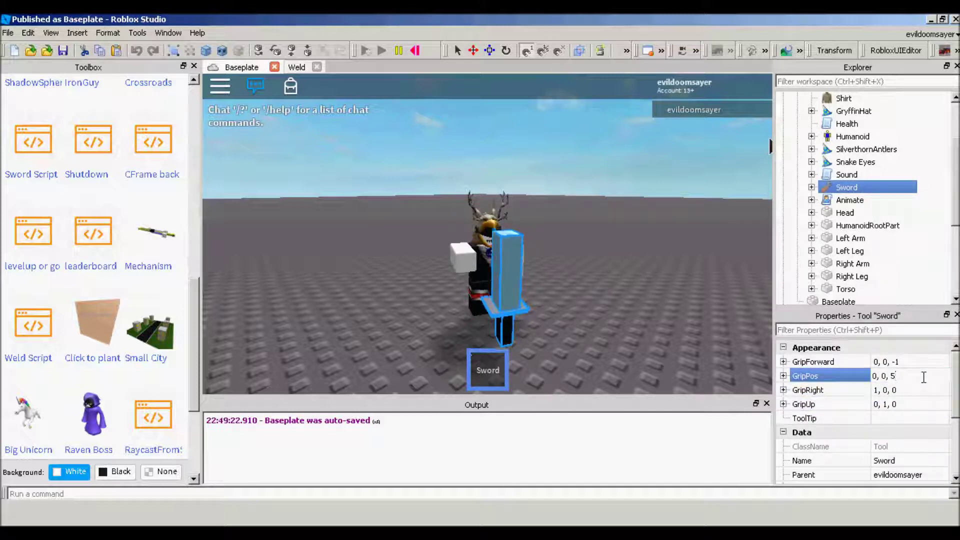
type("0")
key("Return")
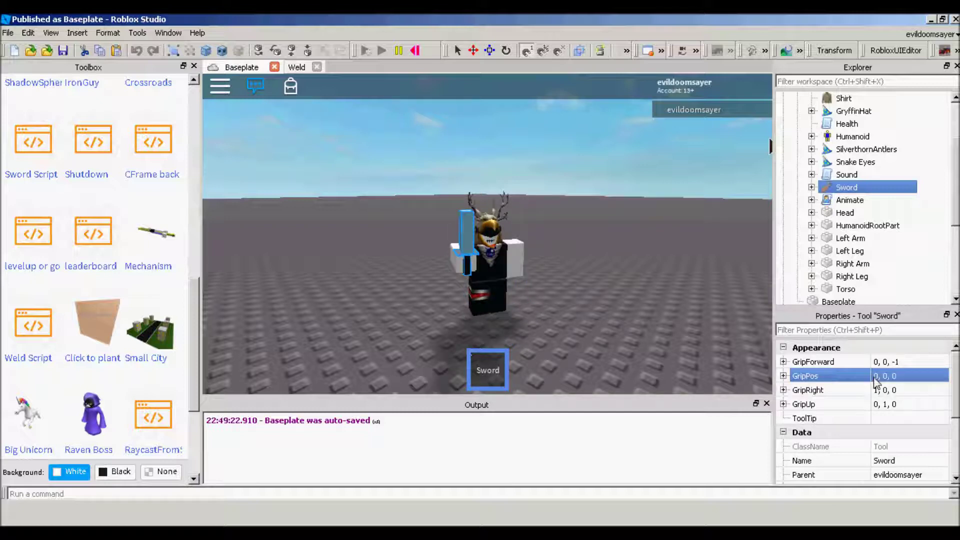
Set the equipped Sword's GripRight to 1, 5, 0
left_click(879, 391)
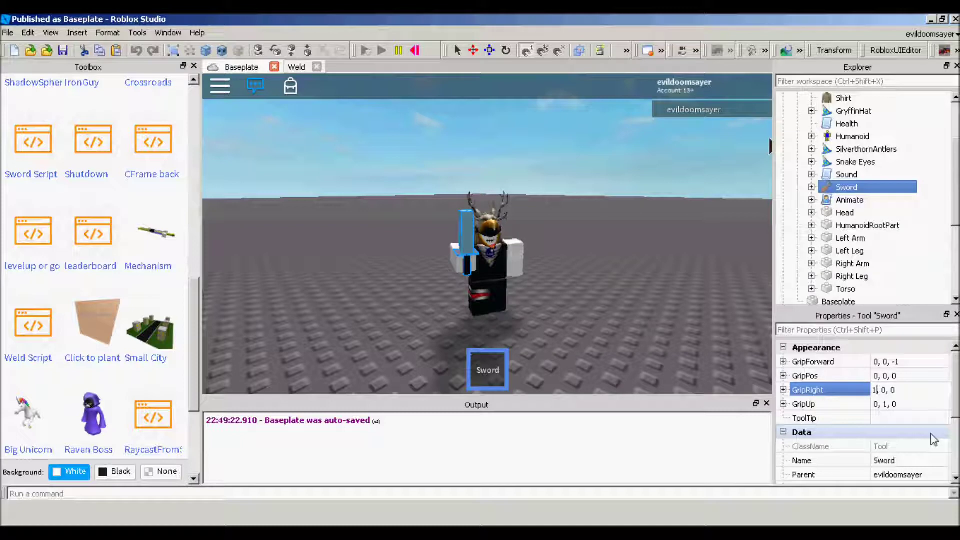
key("BackSpace")
type("1")
key("Return")
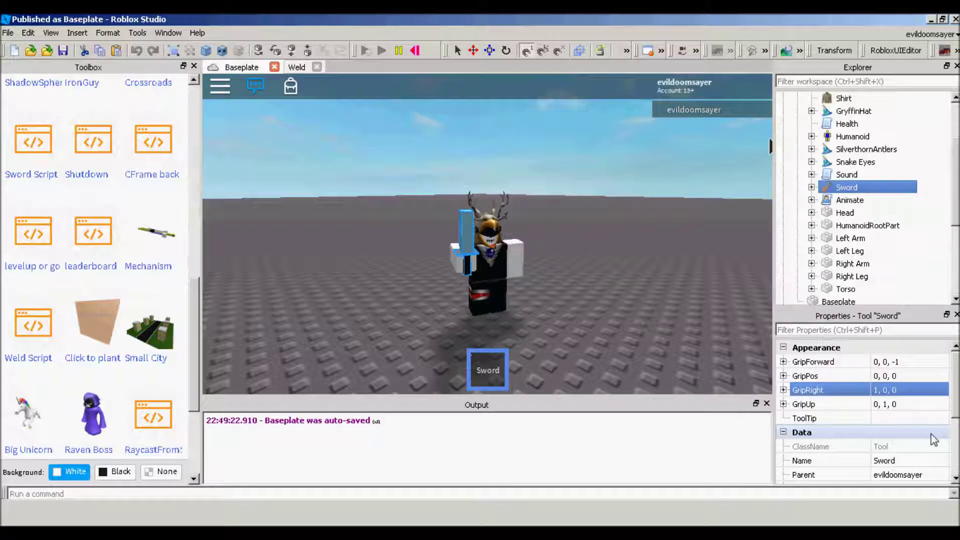
left_click(887, 391)
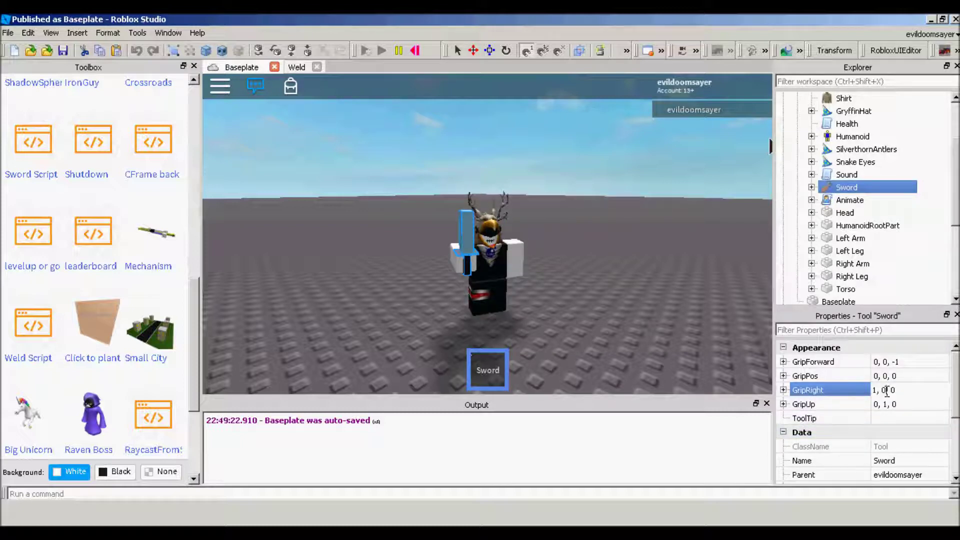
key("BackSpace")
type("5")
key("Return")
Try -5 as the Y component of the Sword's GripRight and reset that component to 0
left_click(887, 391)
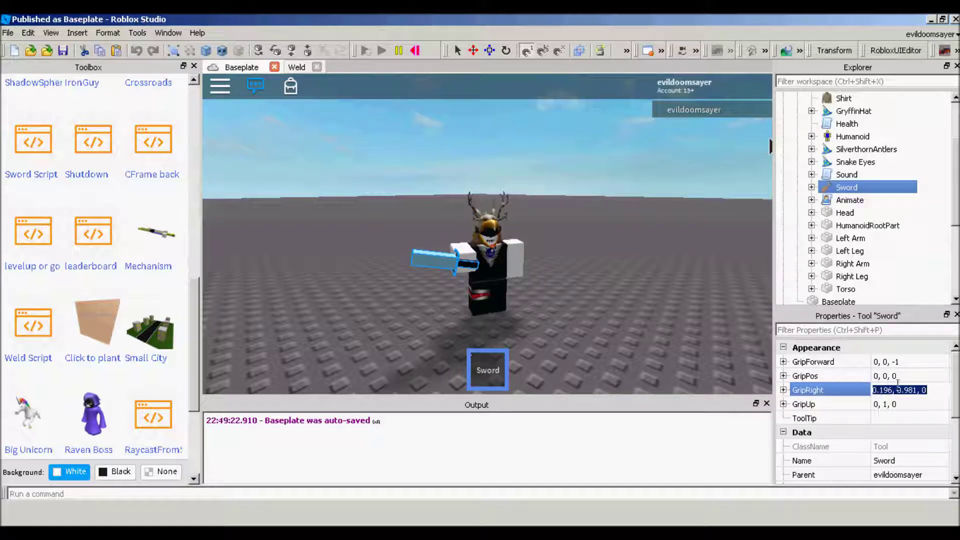
left_click_drag(919, 391, 899, 397)
type("-5")
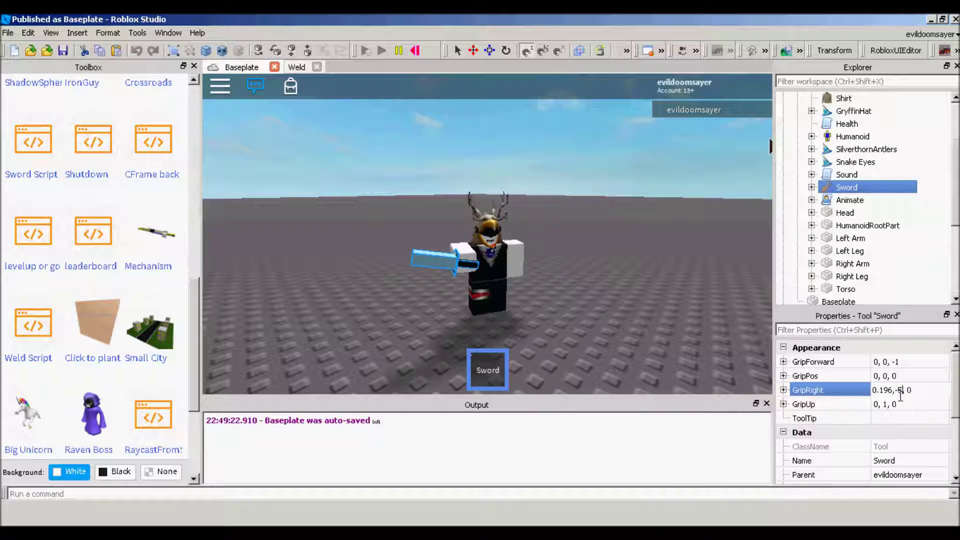
key("Return")
left_click(903, 396)
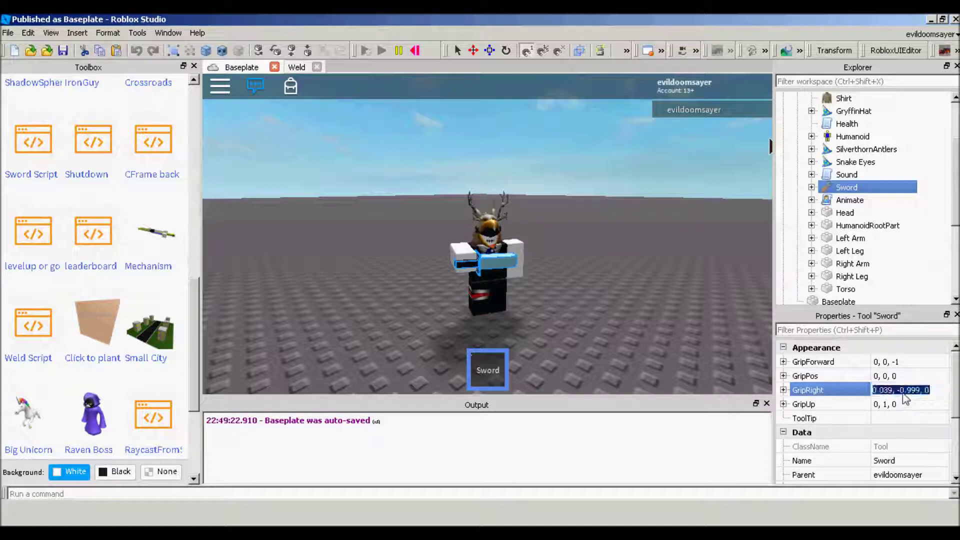
left_click_drag(907, 395, 921, 394)
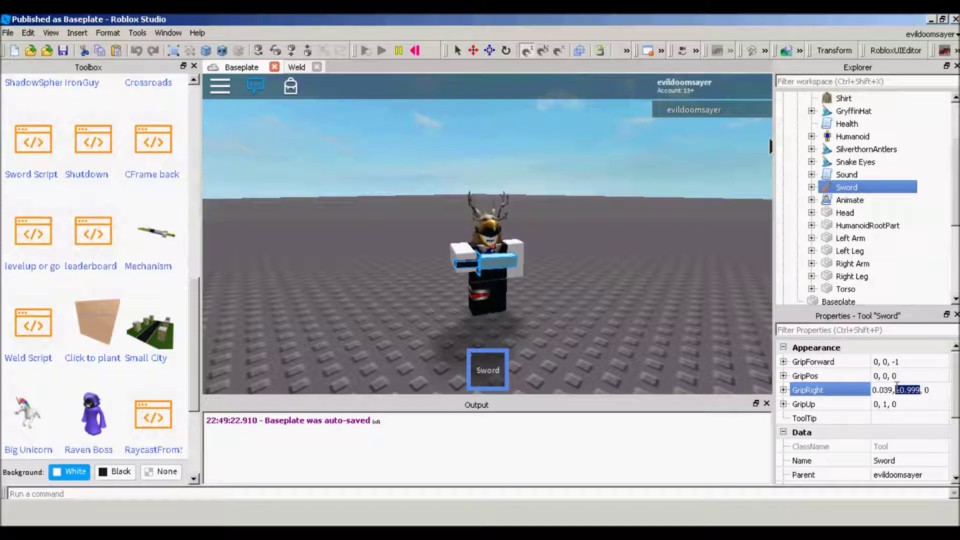
type("0")
key("Return")
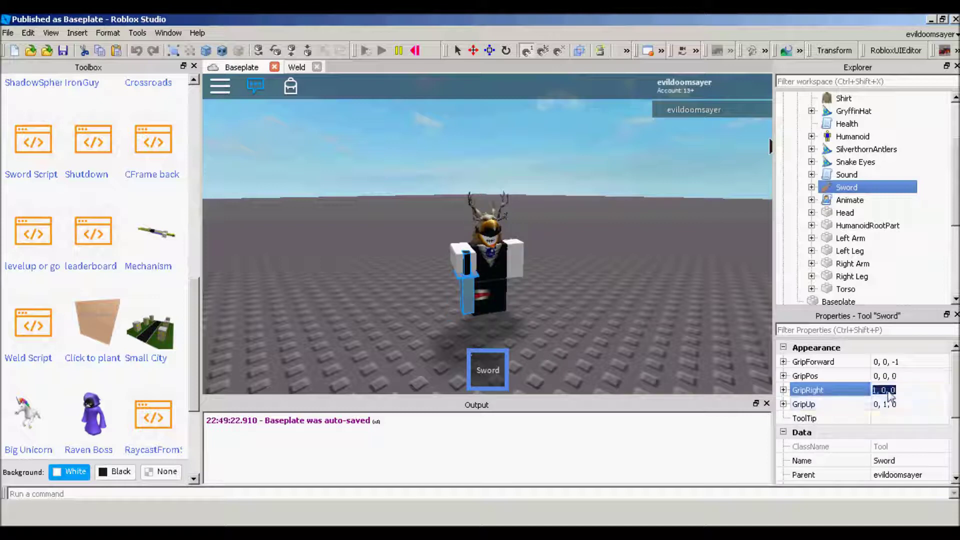
Try a GripRight of 1, 5, 0 again on the equipped Sword and return its Y component to 0
left_click(886, 390)
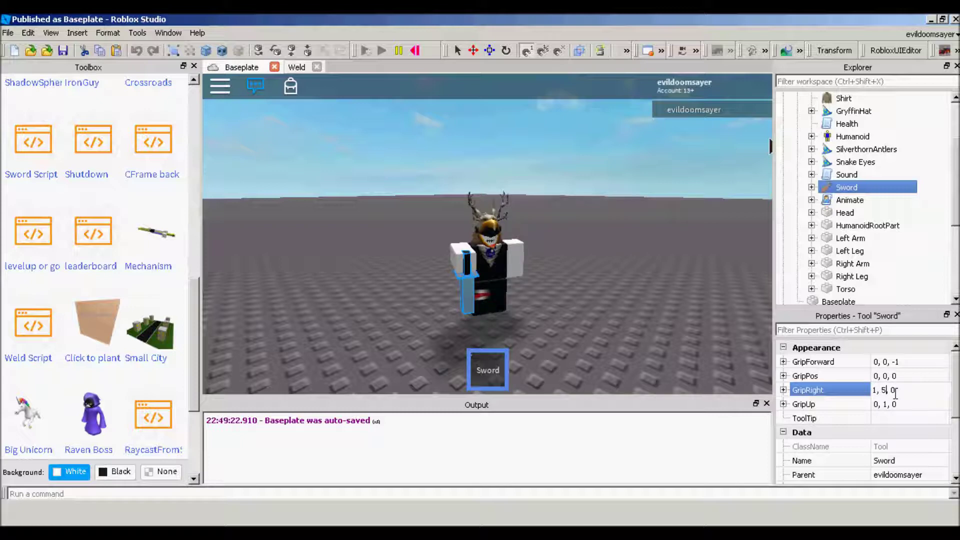
type("5")
key("Return")
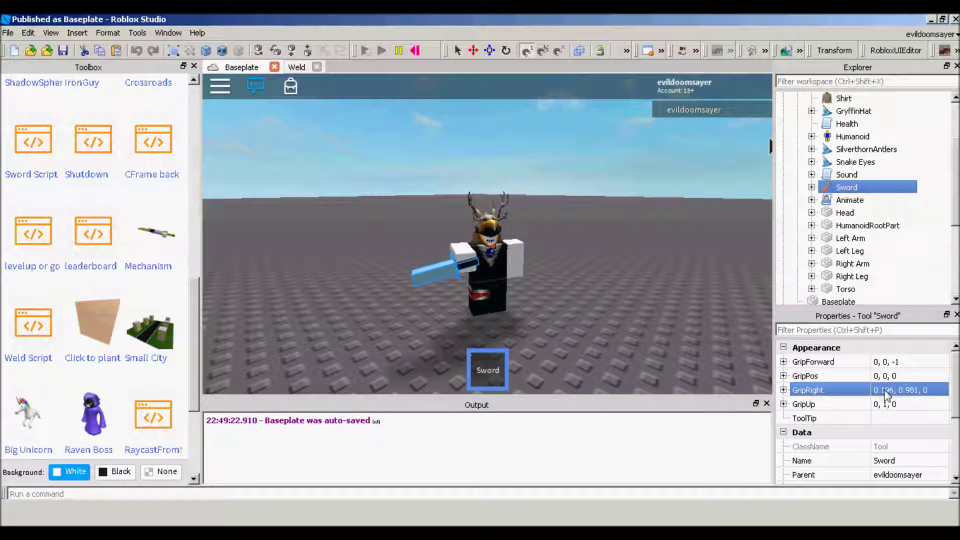
left_click(888, 392)
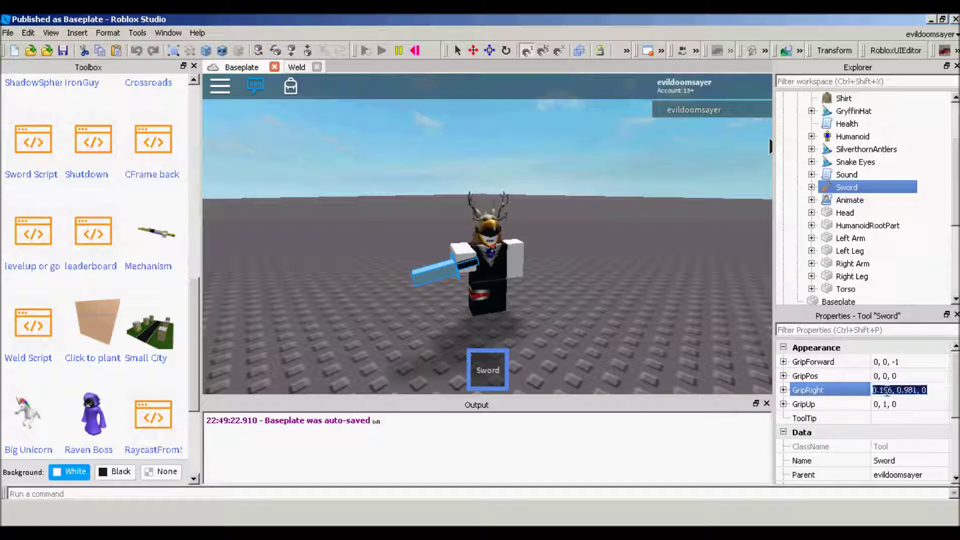
left_click_drag(917, 393, 904, 395)
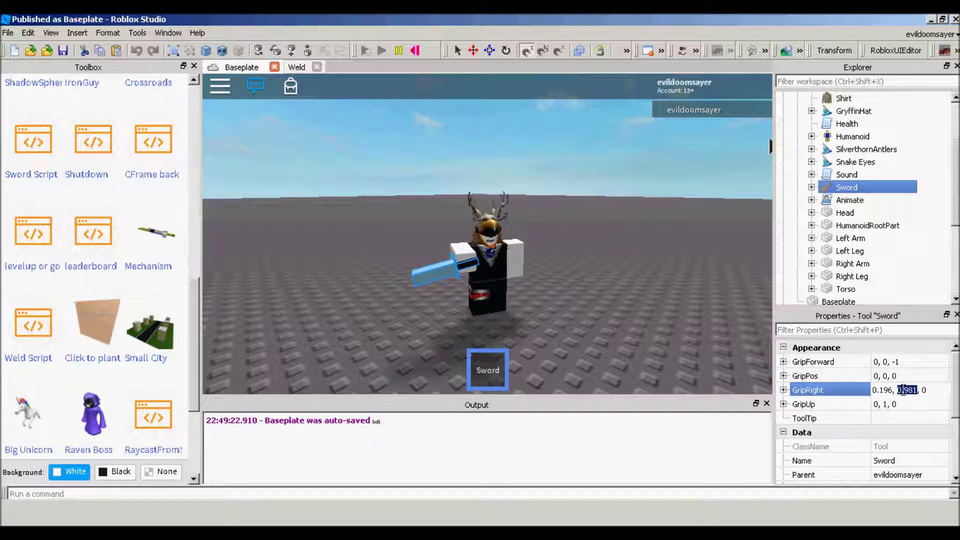
type("0")
key("Return")
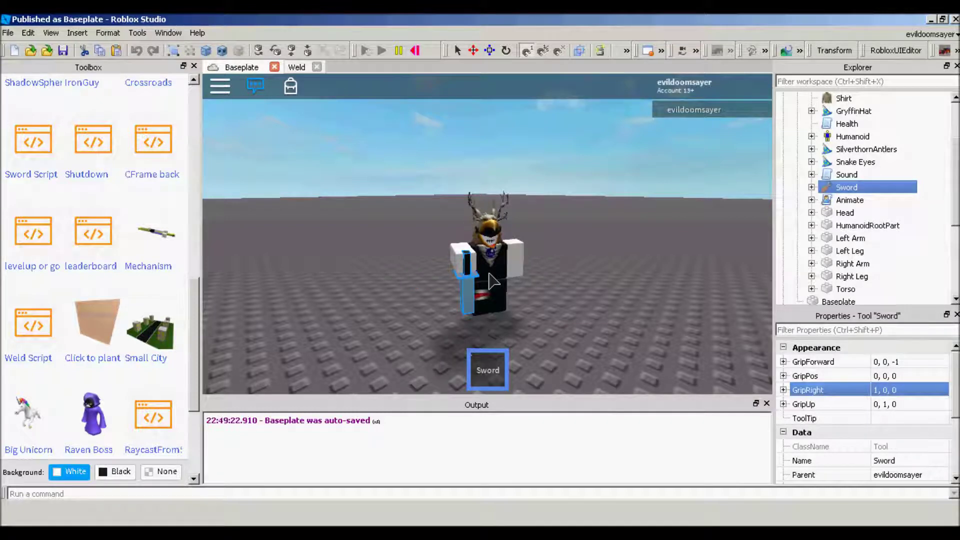
Copy the regripped Sword tool from the character's model and stop the playtest
right_click_drag(492, 280, 493, 272)
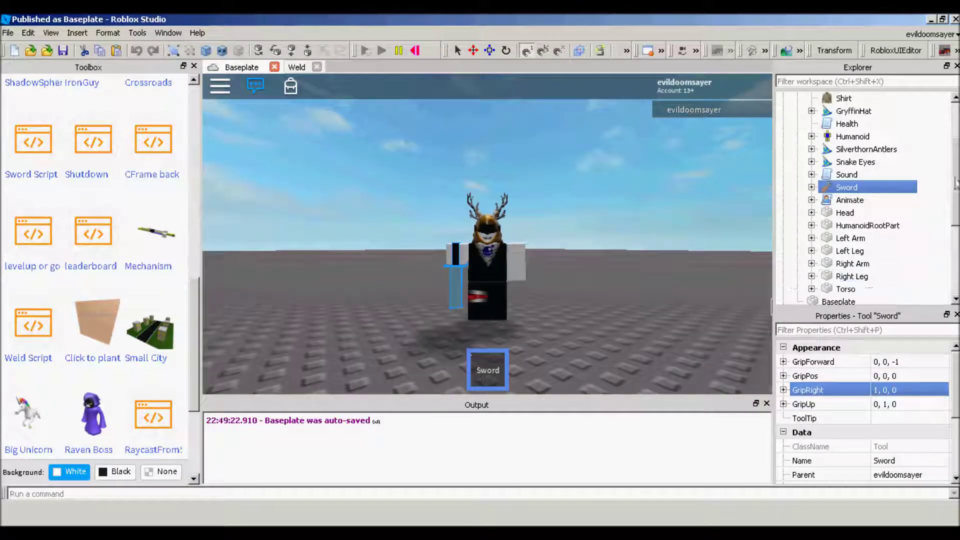
mouse_move(850, 188)
left_mouse_down()
mouse_move(856, 193)
mouse_move(824, 192)
left_mouse_up()
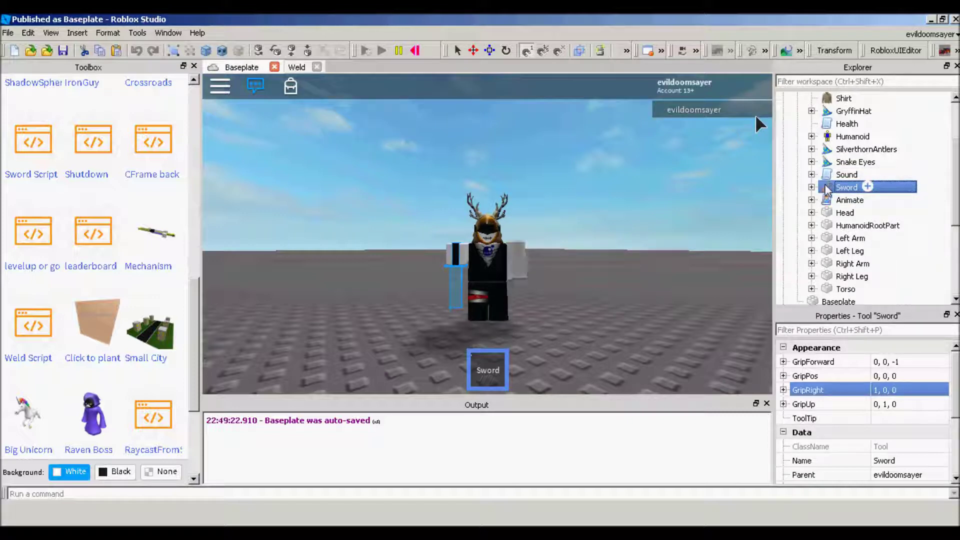
right_click(833, 187)
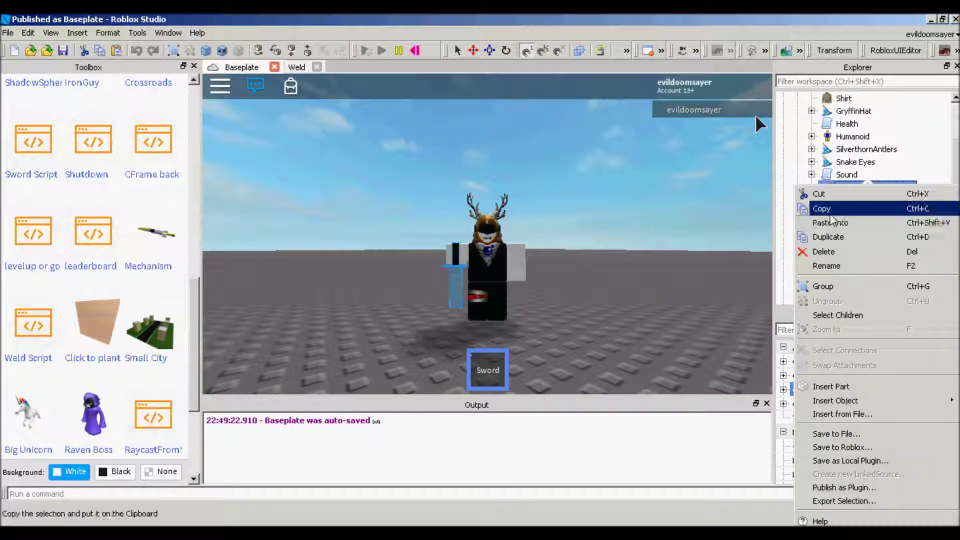
left_click(827, 209)
left_click(416, 51)
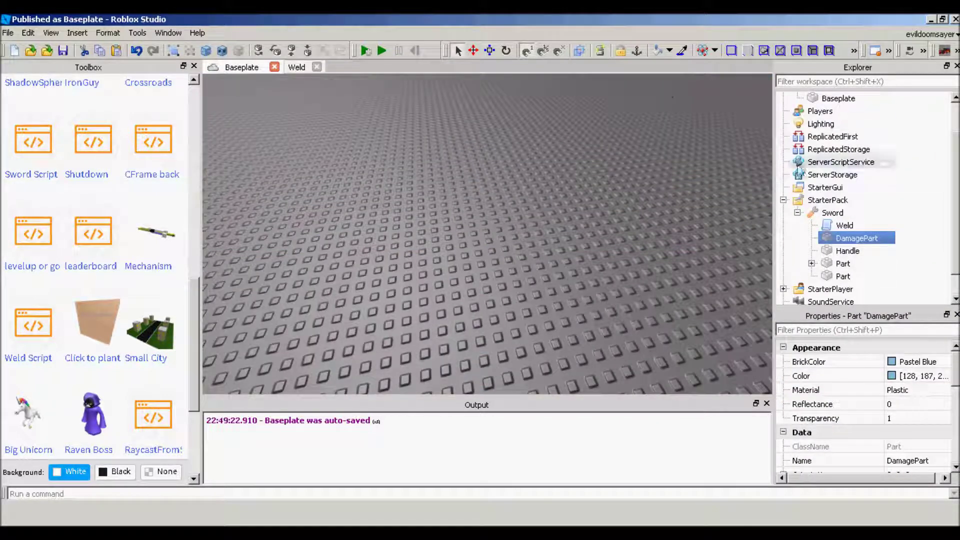
Paste the copied Sword tool into StarterPack
left_click(828, 200)
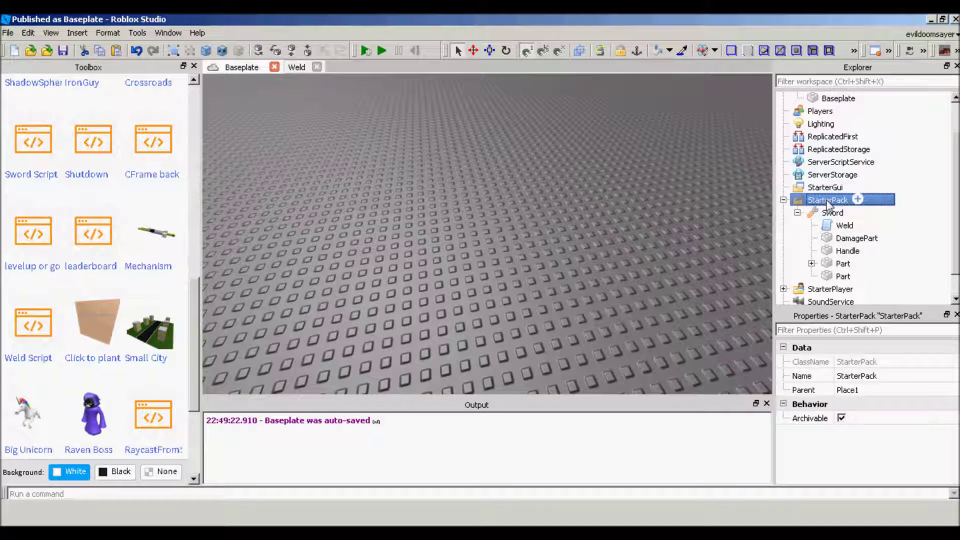
right_click(828, 200)
left_click(826, 236)
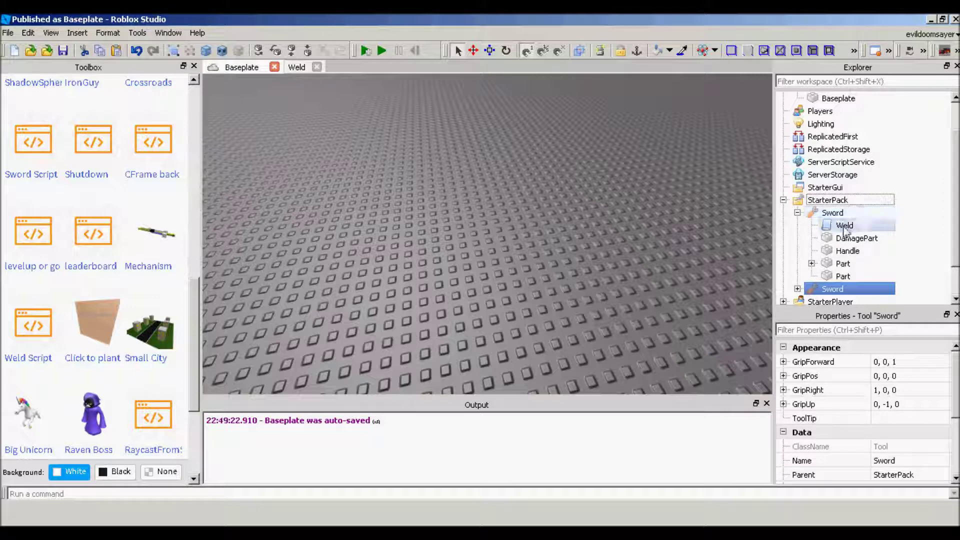
Cut the pasted Sword out of StarterPack, keeping the original Sword tool
left_click(830, 213)
right_click(830, 213)
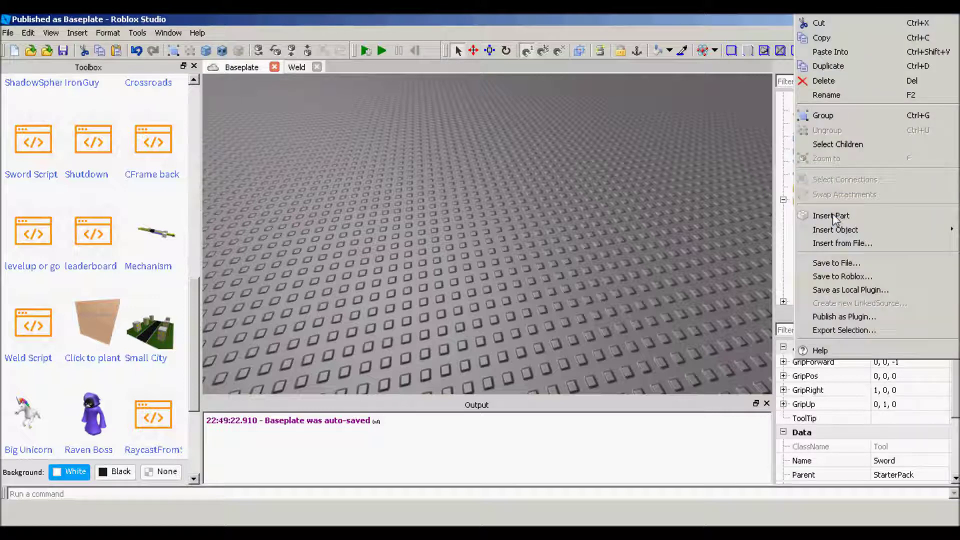
left_click(766, 191)
right_click(831, 289)
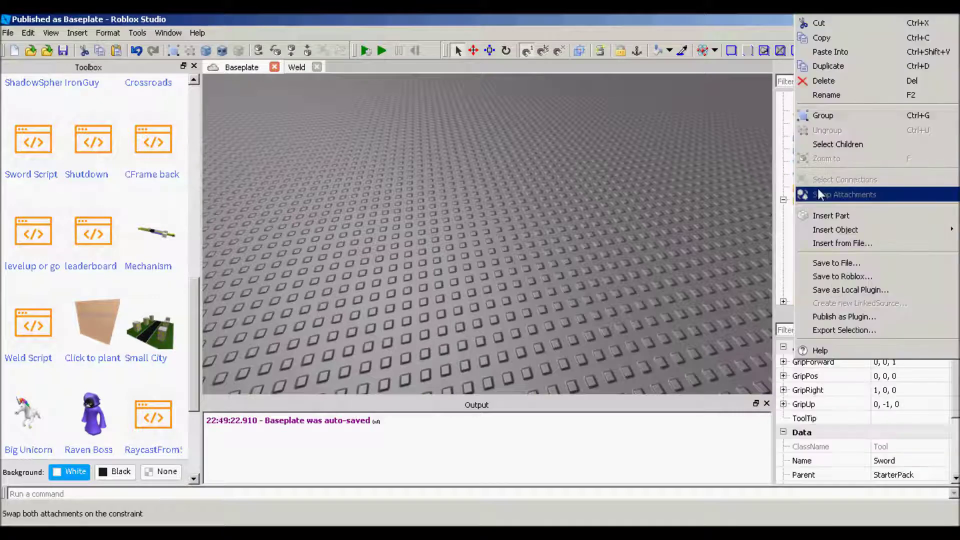
left_click(811, 28)
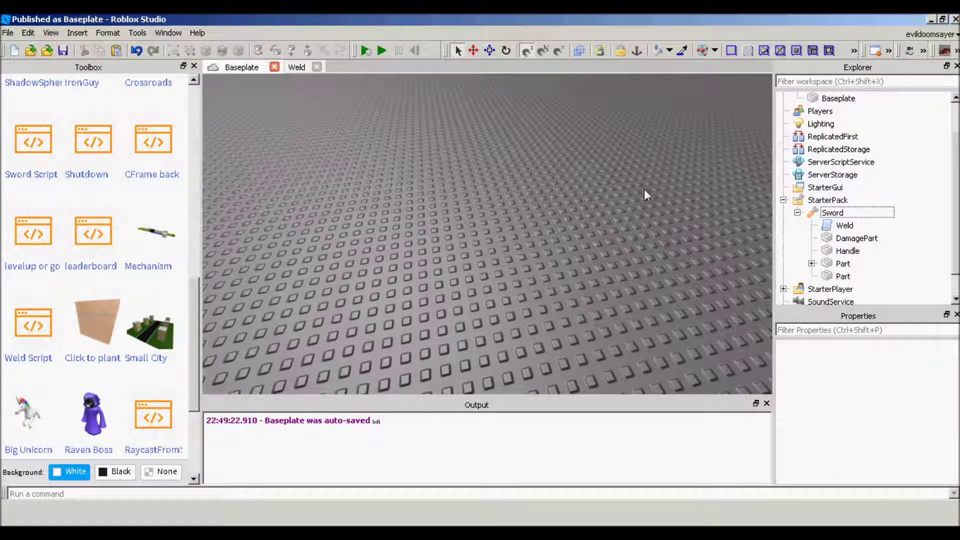